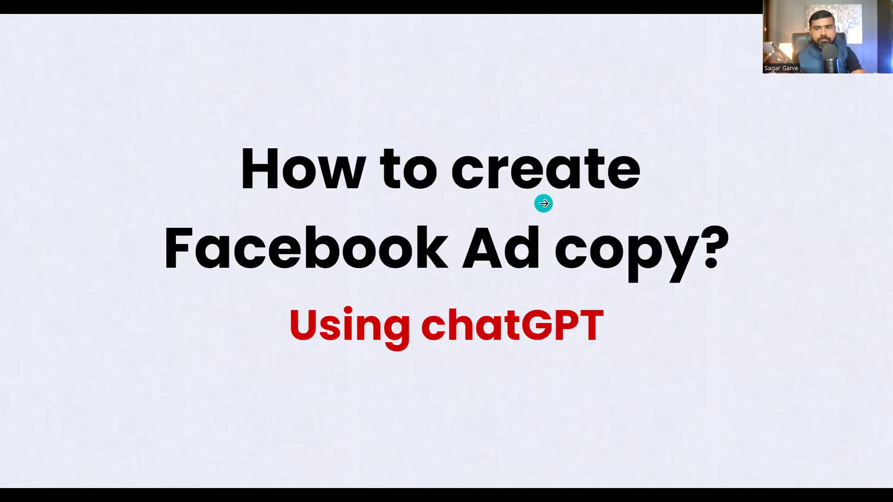
# Step: Leave the slideshow and switch to the Marathi speech-to-text page in the browser, dismissing its advertisement
pyautogui.press('Escape')
pyautogui.click(585, 14)
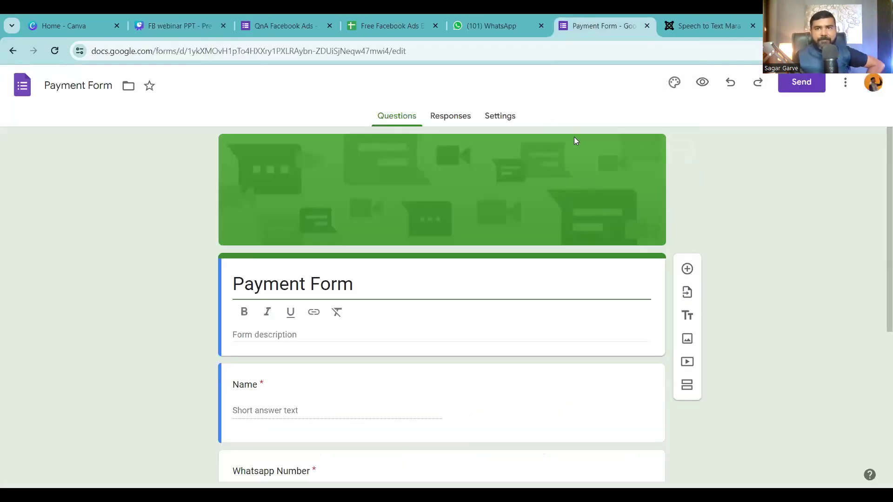
pyautogui.click(698, 16)
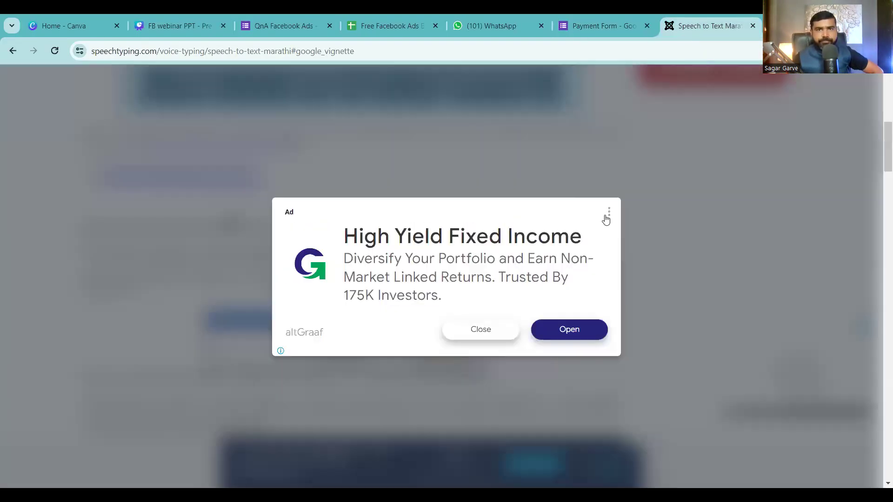
pyautogui.click(503, 329)
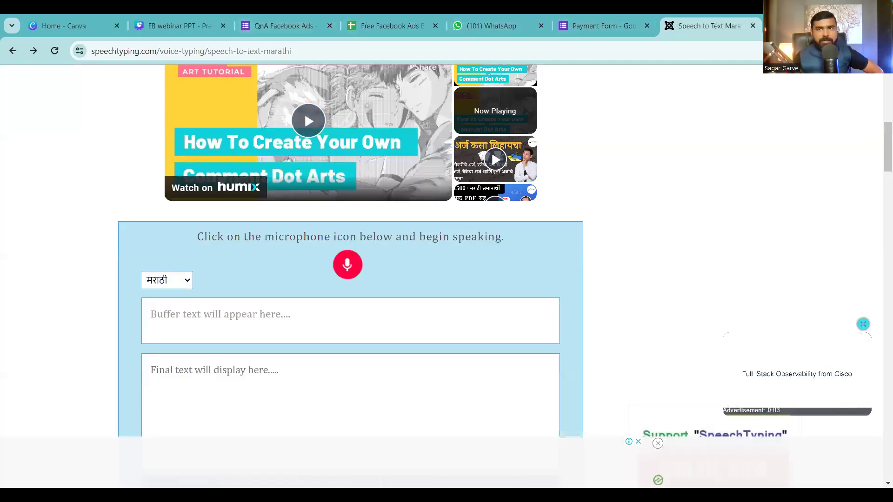
# Step: Open ChatGPT at chat.openai.com in a new browser tab
pyautogui.click(769, 25)
pyautogui.write('chat')
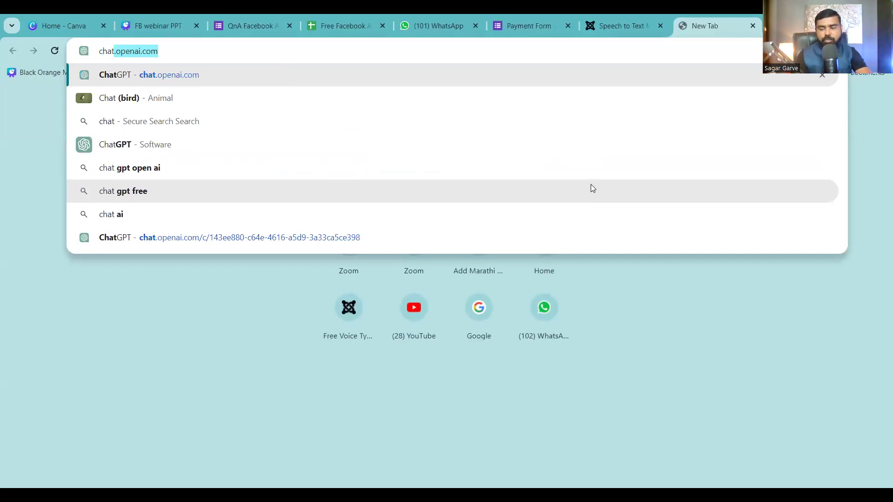
pyautogui.press('Return')
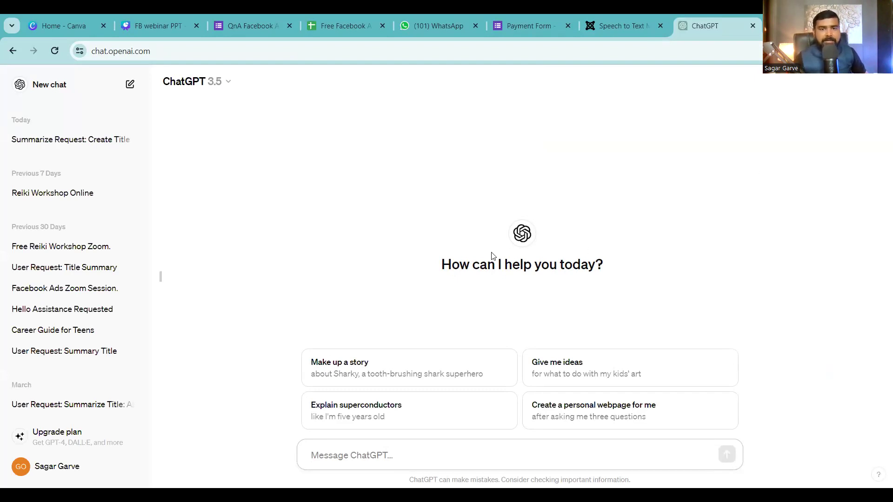
# Step: Open the google.com homepage in another new browser tab
pyautogui.hotkey('ctrl', 't')
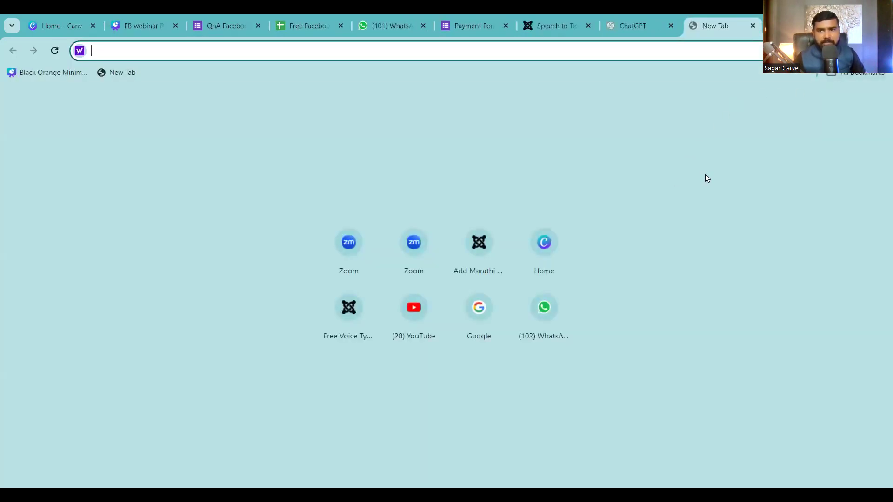
pyautogui.write('google.com')
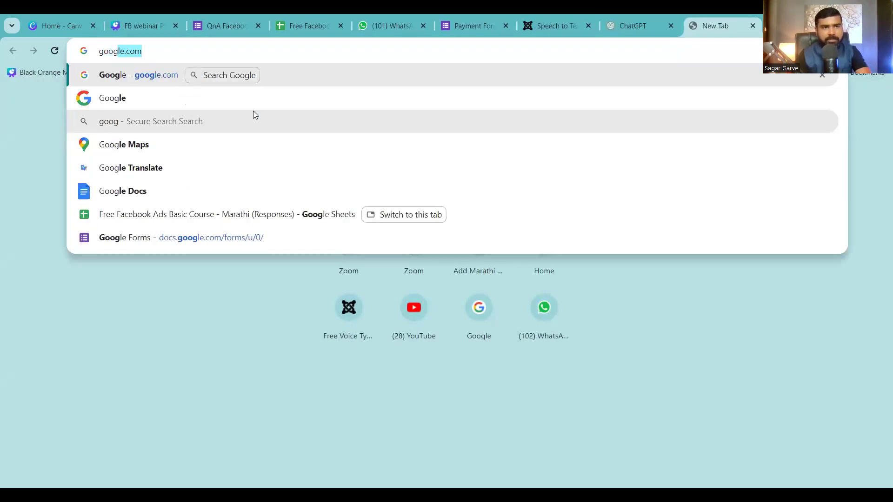
pyautogui.press('Return')
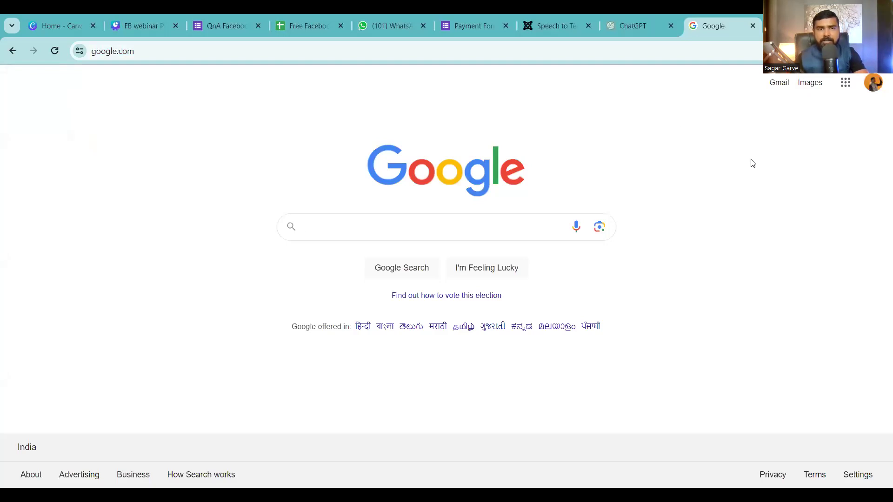
# Step: Go to Google Docs from Google's list of apps and open the recent document AIDA
pyautogui.click(845, 84)
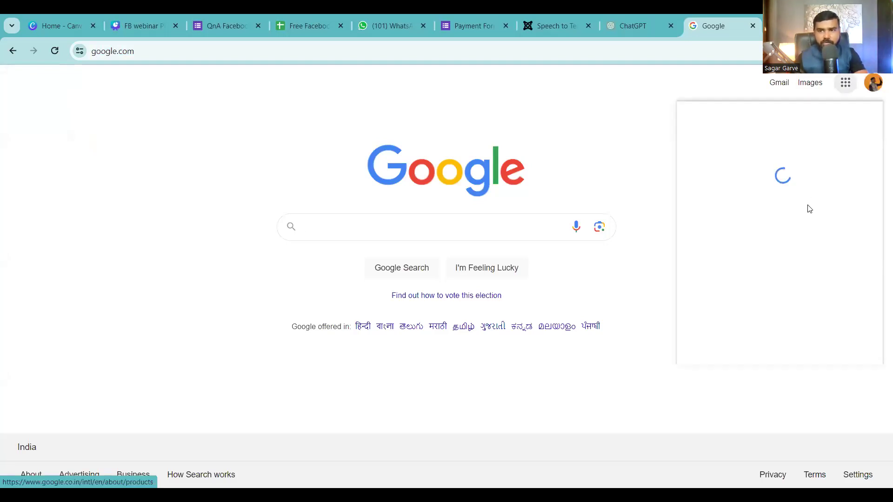
pyautogui.scroll(-6, 811, 263)
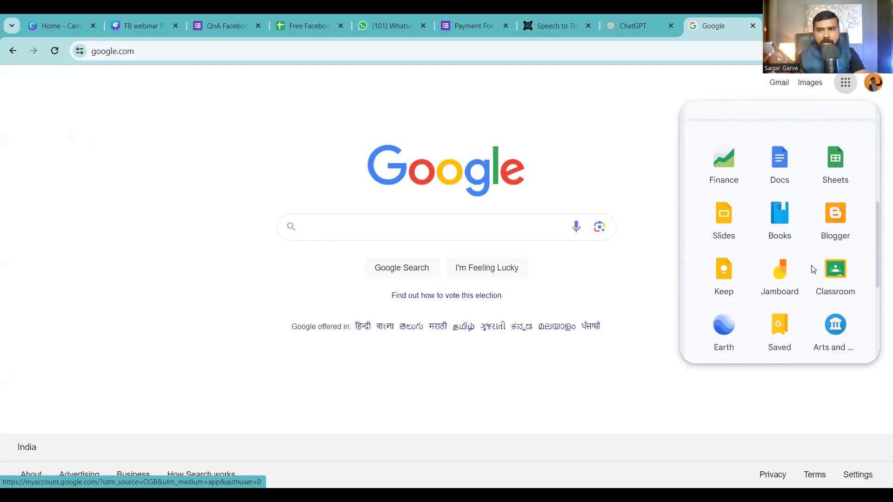
pyautogui.click(785, 172)
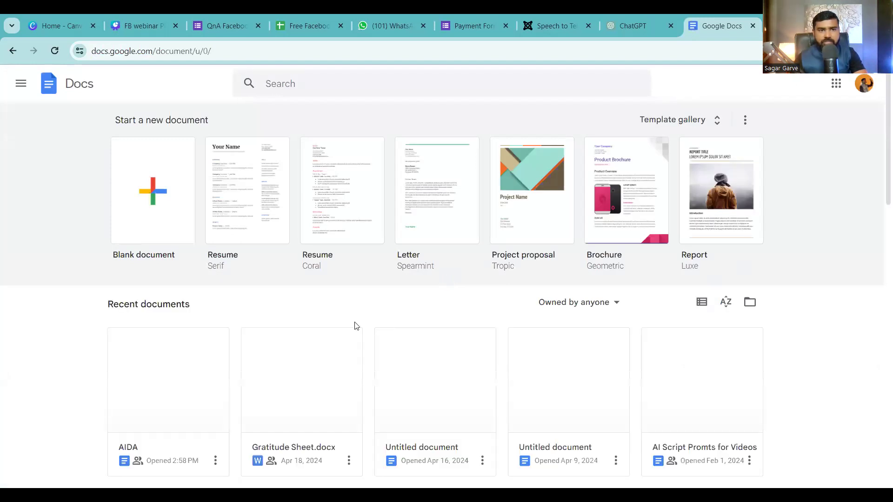
pyautogui.click(183, 416)
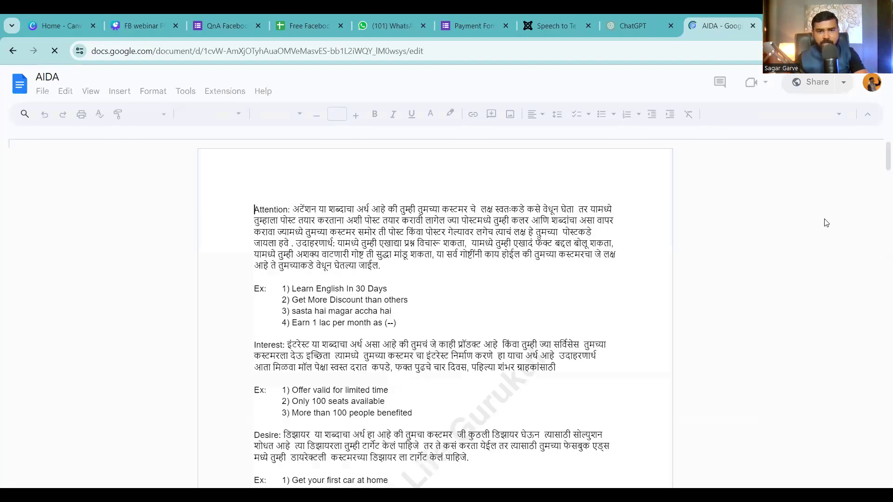
# Step: Review the Attention section of the AIDA document, highlighting its explanatory paragraph
pyautogui.scroll(-4, 623, 336)
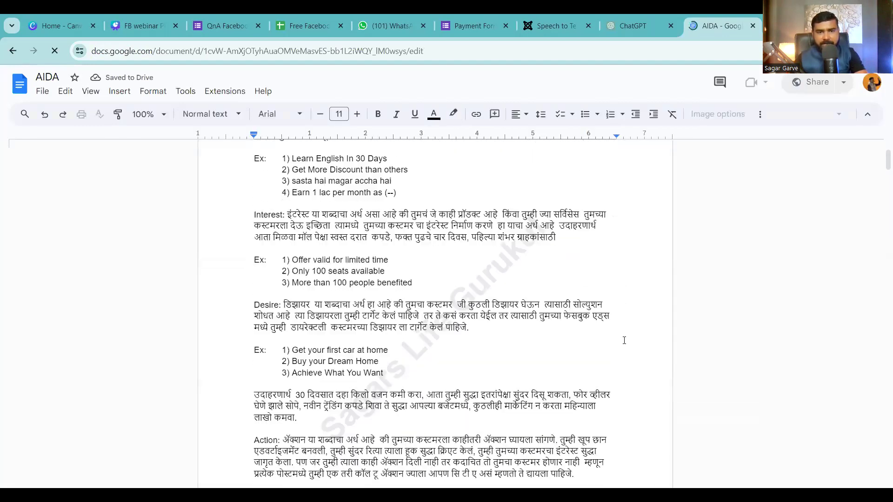
pyautogui.scroll(5, 342, 237)
pyautogui.hotkey('shift', 'Down')
pyautogui.hotkey('shift', 'Down')
pyautogui.hotkey('shift', 'Down')
pyautogui.hotkey('shift', 'Down')
pyautogui.hotkey('shift', 'Down')
pyautogui.hotkey('shift', 'Down')
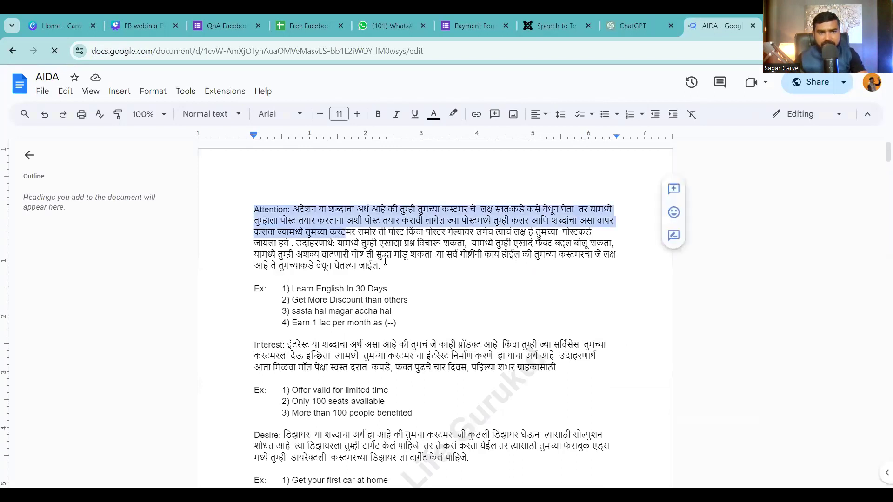
pyautogui.scroll(-1, 479, 331)
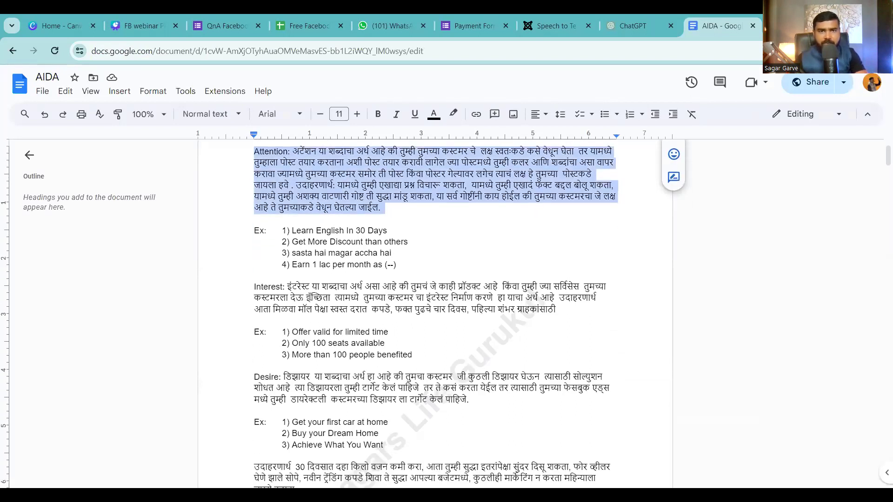
# Step: Read through the Interest, Desire and Action sections with their examples, highlighting key passages
pyautogui.moveTo(252, 288); pyautogui.dragTo(339, 309)
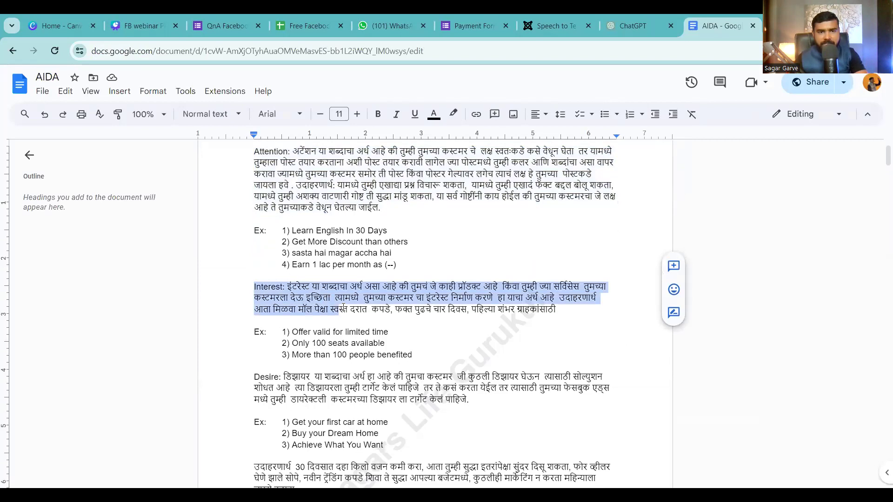
pyautogui.scroll(-2, 313, 279)
pyautogui.moveTo(295, 217); pyautogui.dragTo(314, 227)
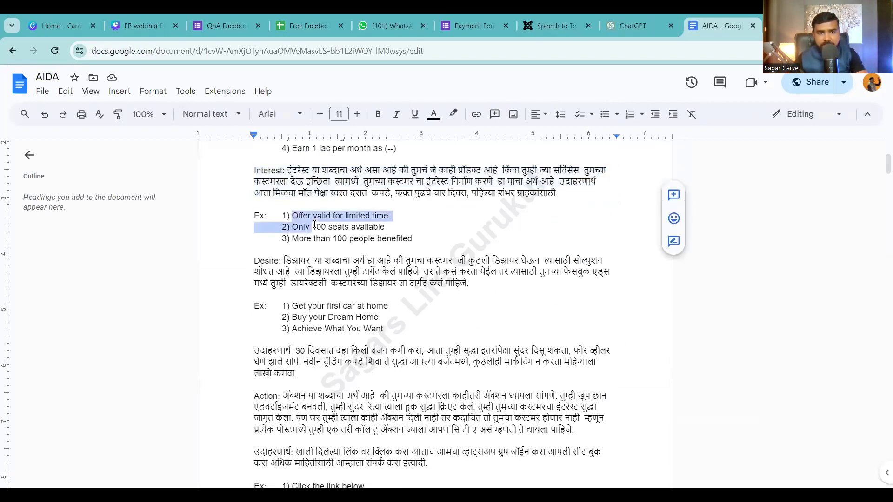
pyautogui.moveTo(255, 262); pyautogui.dragTo(300, 274)
pyautogui.scroll(-1, 291, 307)
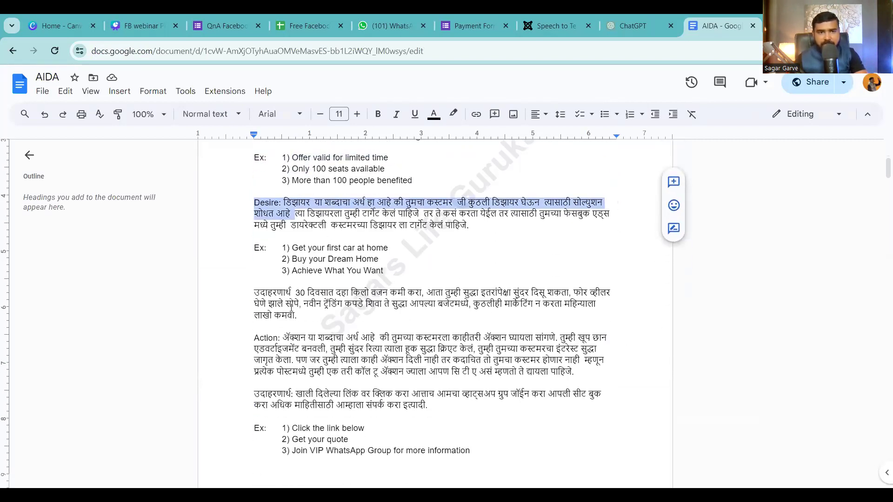
pyautogui.moveTo(246, 295); pyautogui.dragTo(302, 304)
pyautogui.scroll(-2, 265, 251)
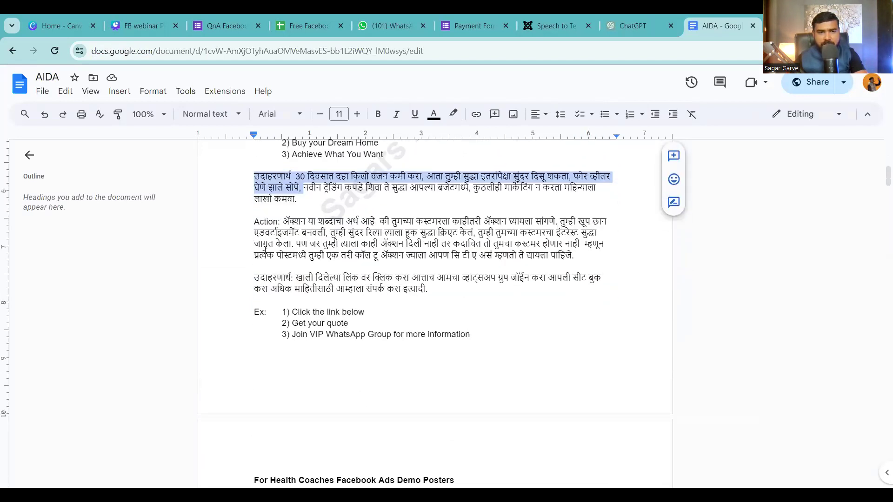
pyautogui.moveTo(295, 235); pyautogui.dragTo(600, 244)
pyautogui.scroll(-3, 294, 322)
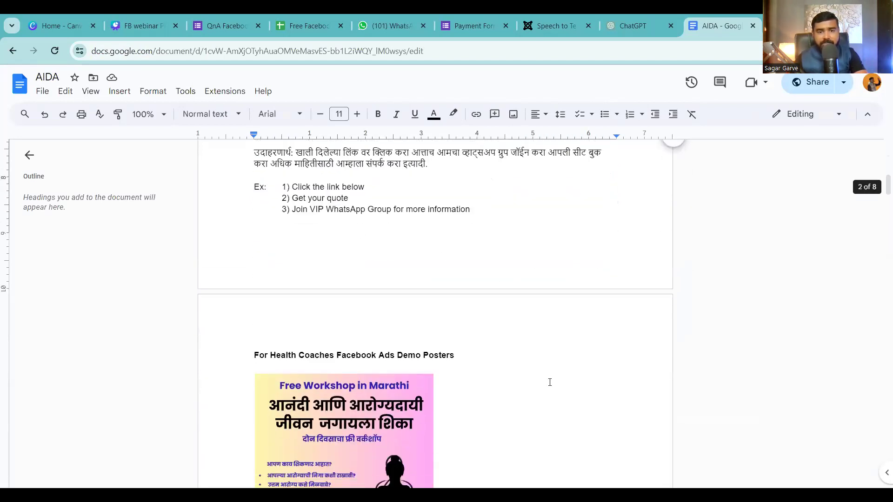
# Step: Examine the demo ad posters for health coaches, mobile numerology and ice cream workshops
pyautogui.moveTo(255, 305); pyautogui.dragTo(346, 306)
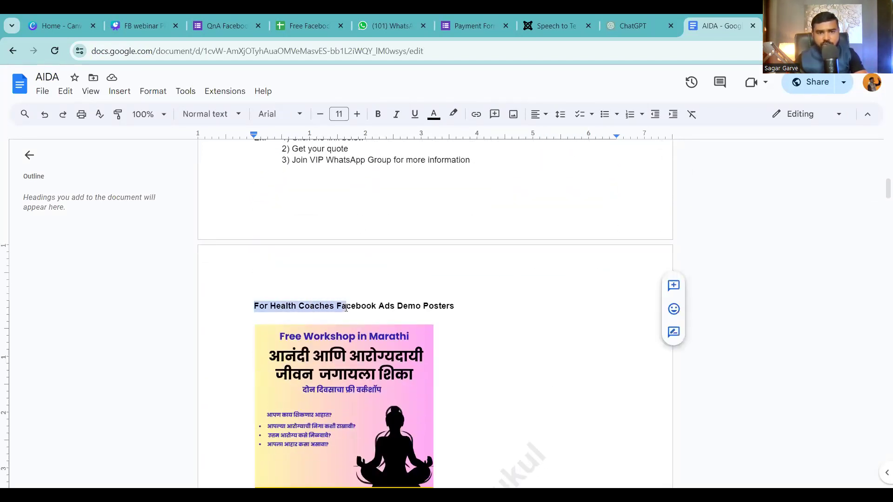
pyautogui.scroll(-2, 366, 328)
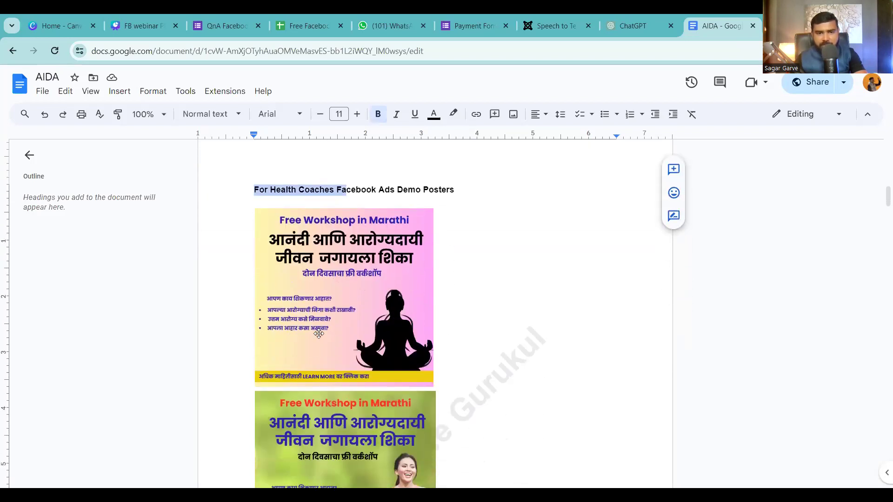
pyautogui.scroll(-2, 319, 346)
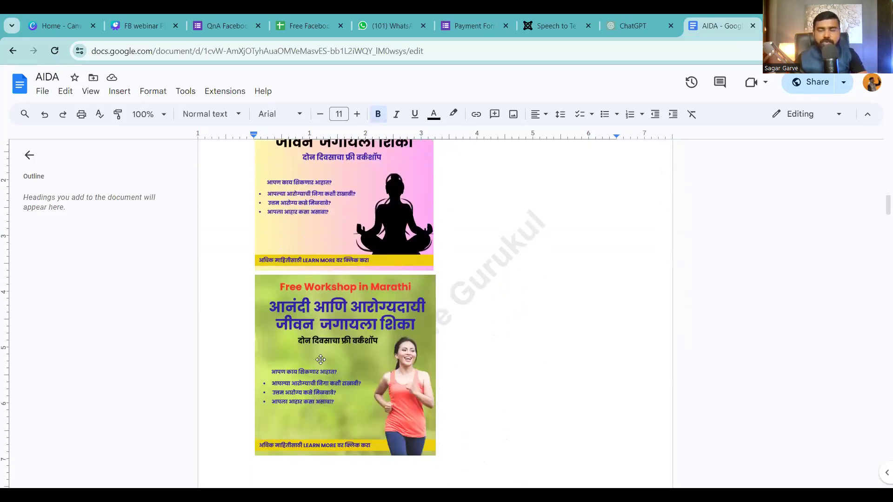
pyautogui.scroll(-8, 320, 359)
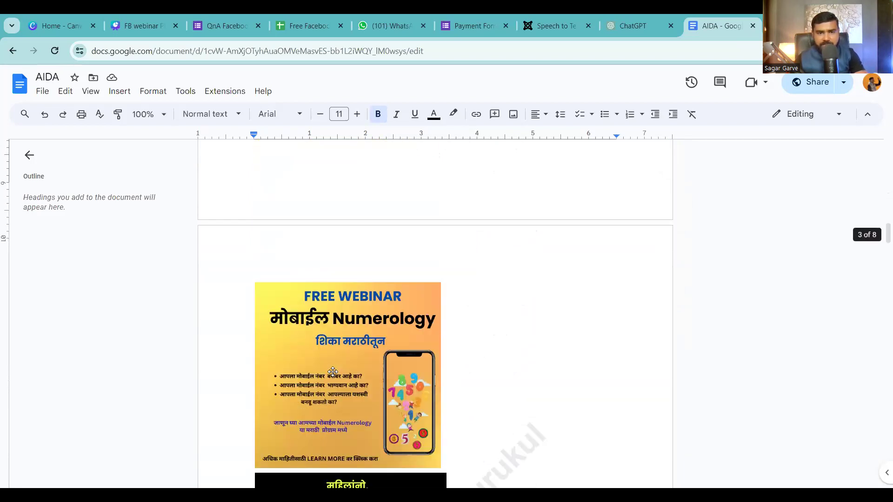
pyautogui.scroll(-1, 333, 372)
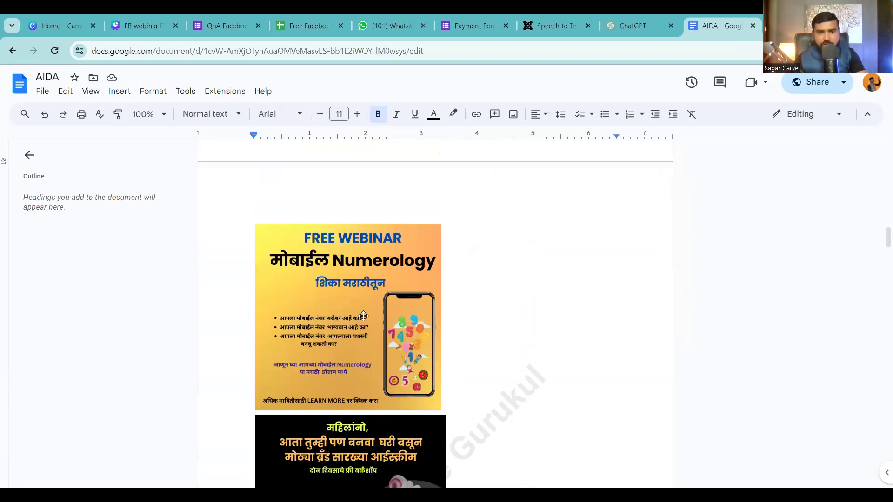
pyautogui.scroll(-3, 367, 321)
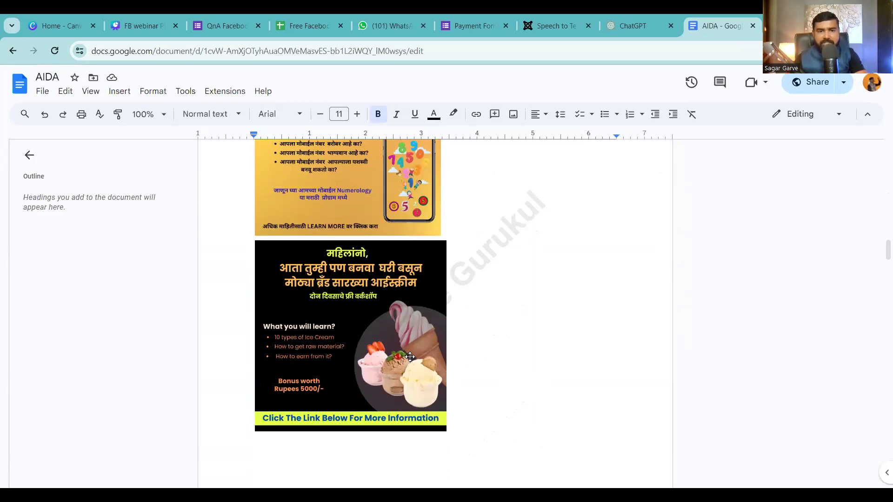
pyautogui.scroll(-1, 395, 325)
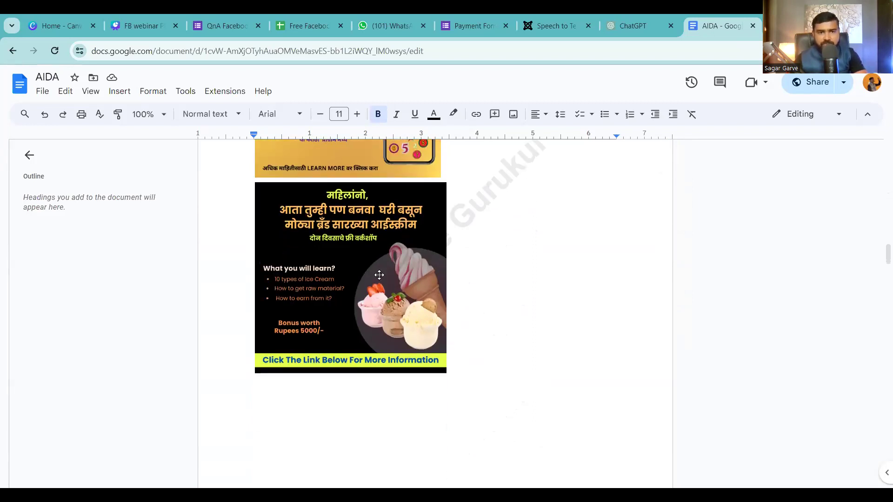
pyautogui.scroll(-6, 418, 344)
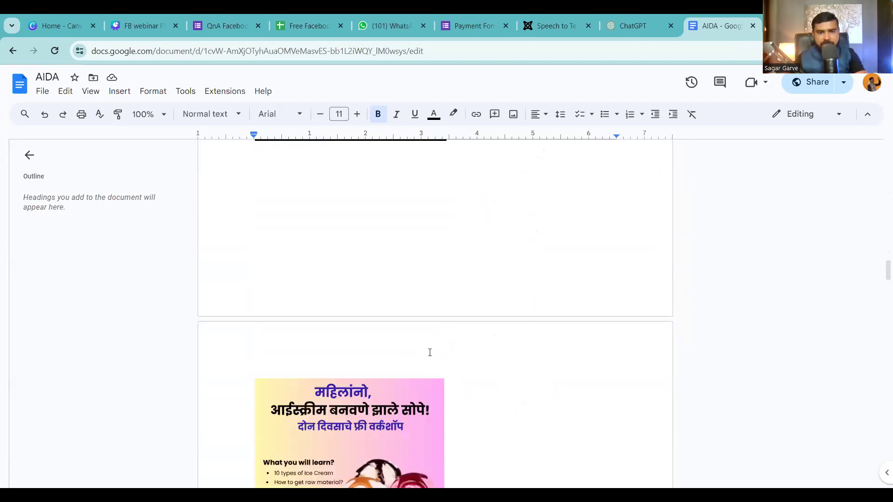
pyautogui.scroll(-1, 429, 352)
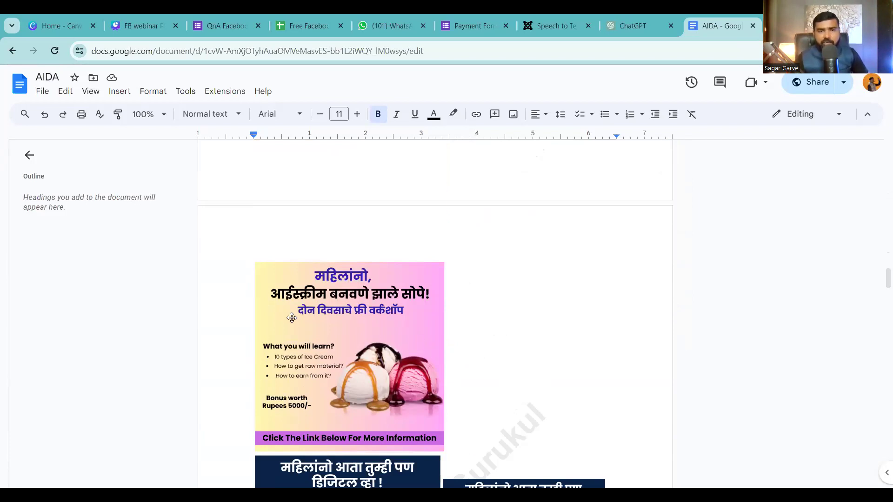
pyautogui.scroll(-3, 383, 328)
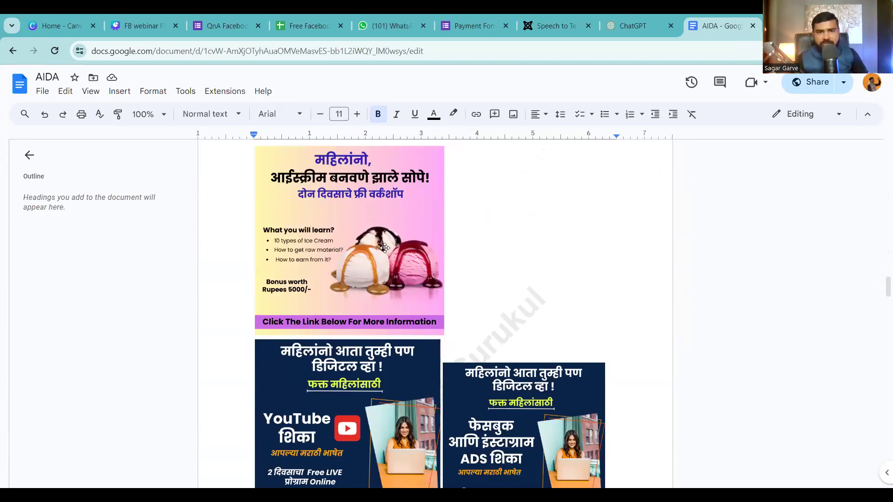
# Step: Examine the YouTube, Facebook Ads and coaching posters, continuing to the example ad copy for fitness coaches
pyautogui.scroll(1, 516, 320)
pyautogui.scroll(-5, 500, 329)
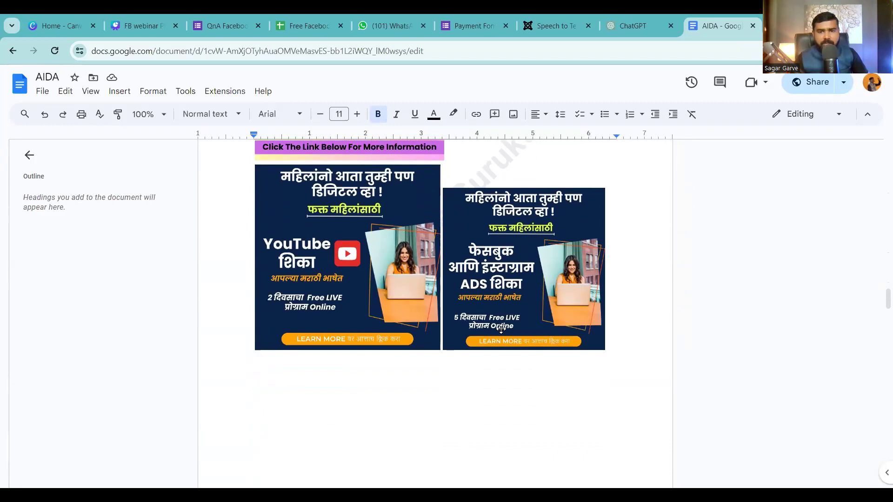
pyautogui.scroll(-1, 501, 329)
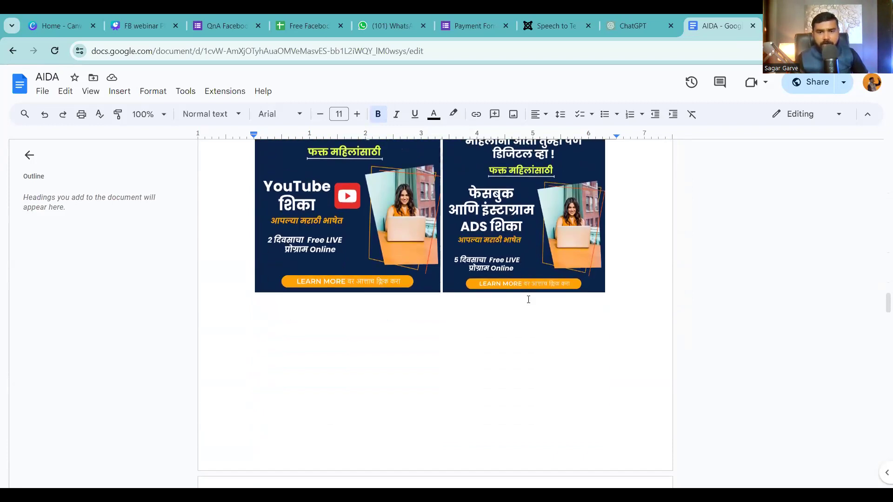
pyautogui.scroll(-6, 529, 299)
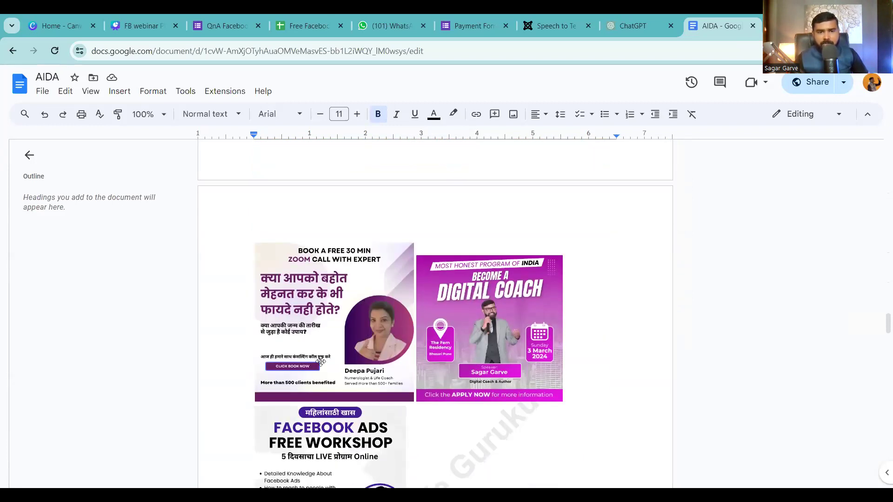
pyautogui.scroll(-1, 525, 309)
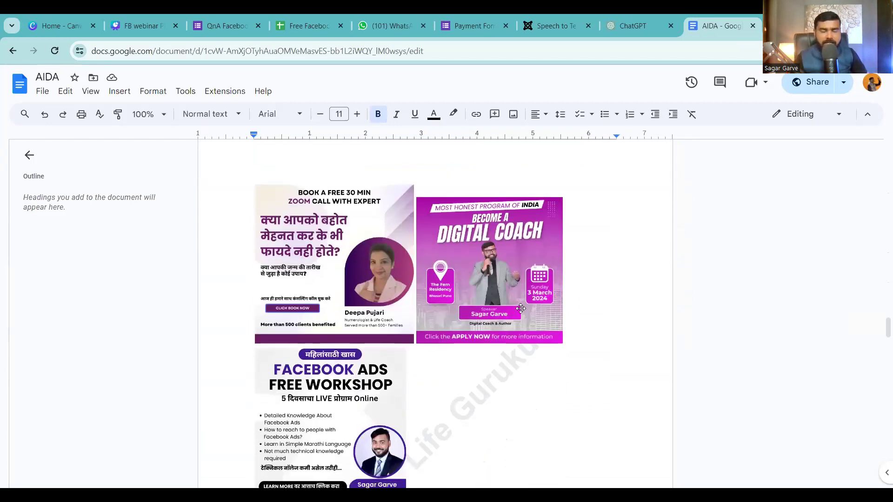
pyautogui.scroll(-4, 520, 309)
pyautogui.scroll(-9, 494, 331)
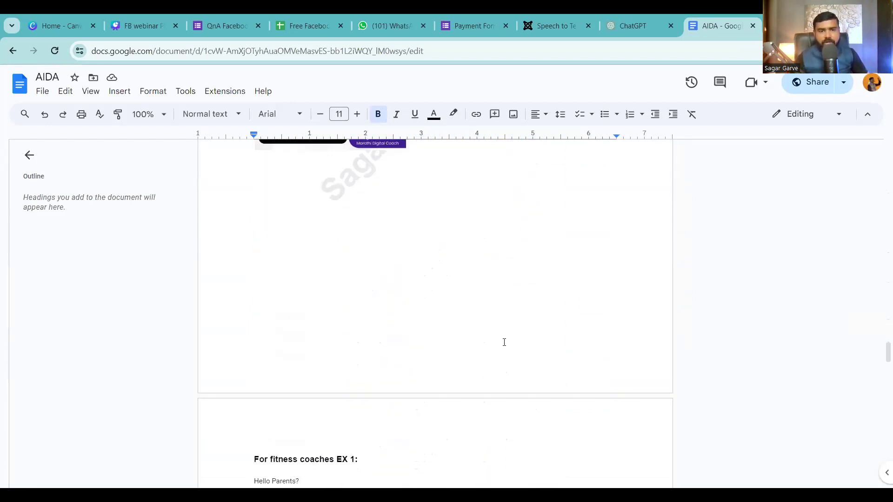
# Step: Review the "For fitness coaches EX 1" sample ad copy, highlighting it from the parents' greeting to the closing call to action
pyautogui.scroll(-3, 506, 353)
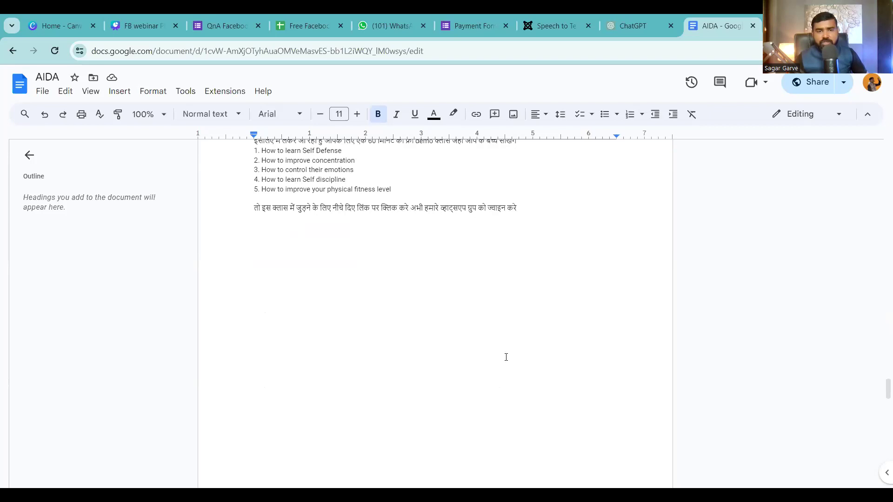
pyautogui.scroll(4, 507, 355)
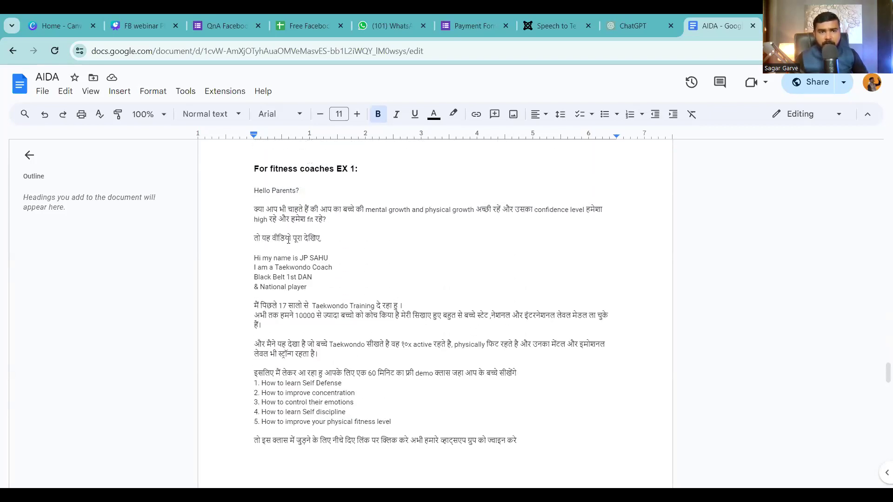
pyautogui.moveTo(255, 193); pyautogui.dragTo(363, 441)
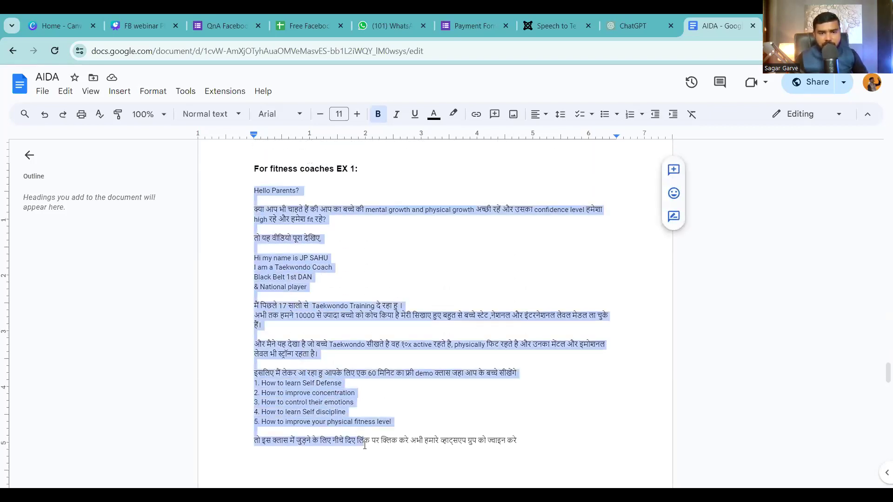
pyautogui.click(602, 388)
# Step: Read through the Ex-1 group welcome message under WhatsApp Group Invite Templates, highlighting its greeting and main body
pyautogui.scroll(-11, 601, 385)
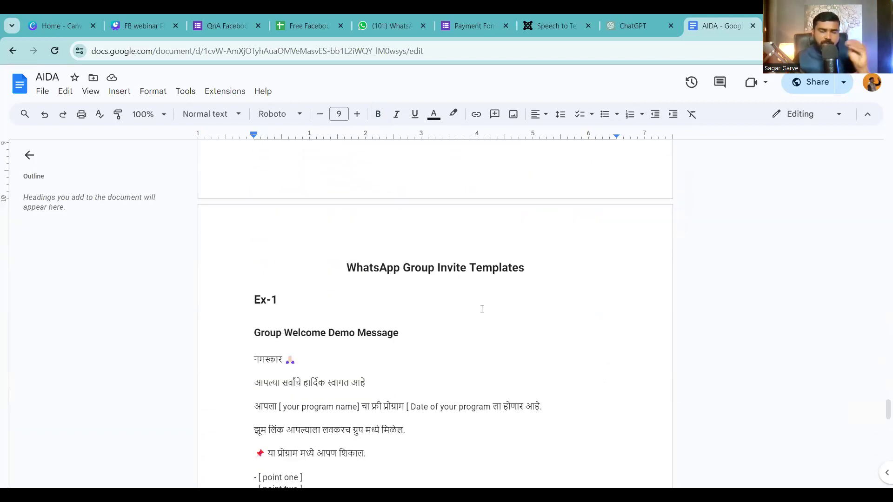
pyautogui.scroll(-2, 484, 307)
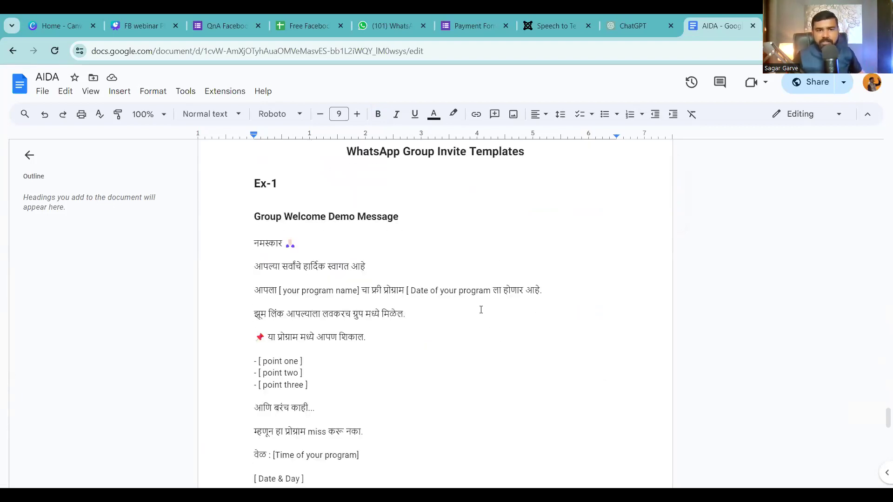
pyautogui.moveTo(254, 239); pyautogui.dragTo(330, 282)
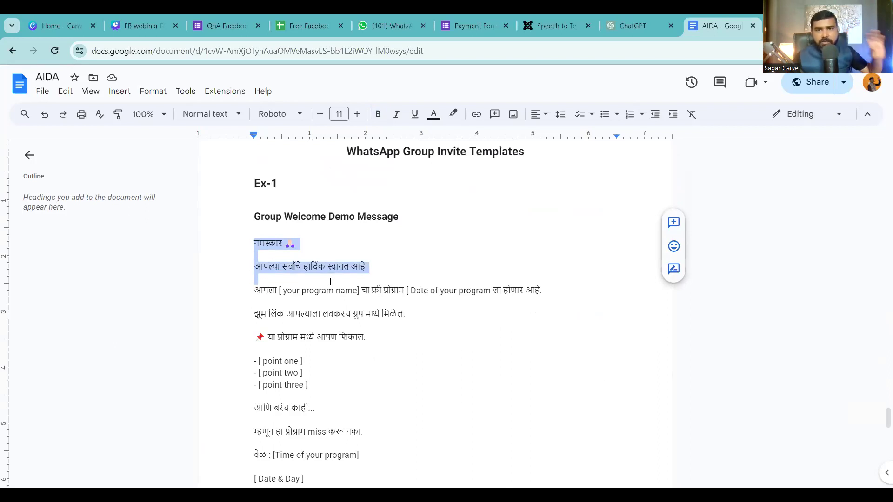
pyautogui.click(326, 305)
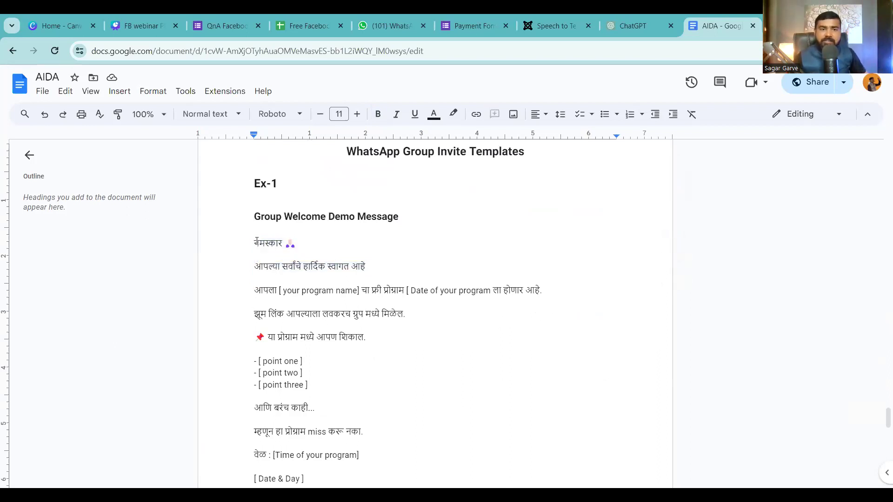
pyautogui.moveTo(257, 245); pyautogui.dragTo(424, 434)
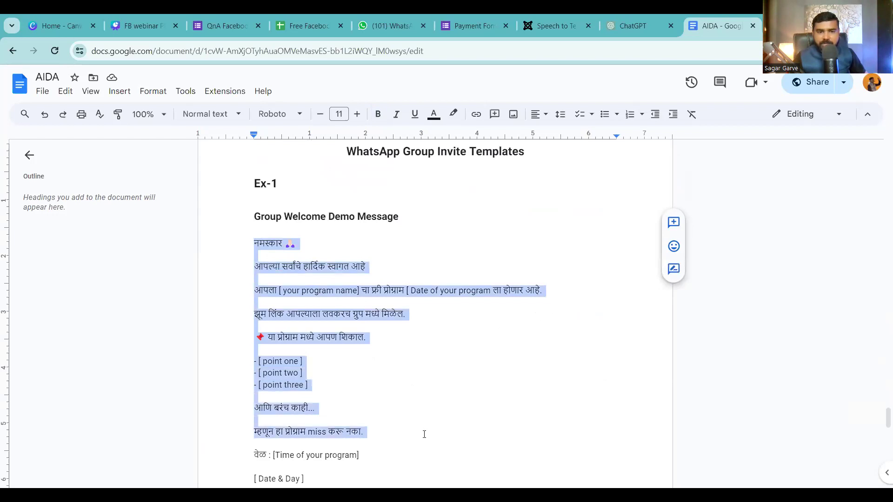
pyautogui.click(466, 395)
pyautogui.scroll(-3, 372, 379)
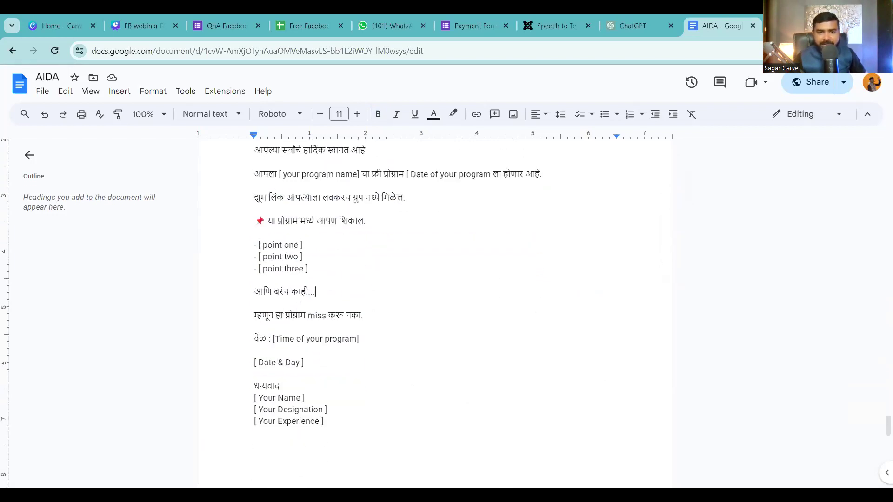
pyautogui.scroll(-1, 415, 326)
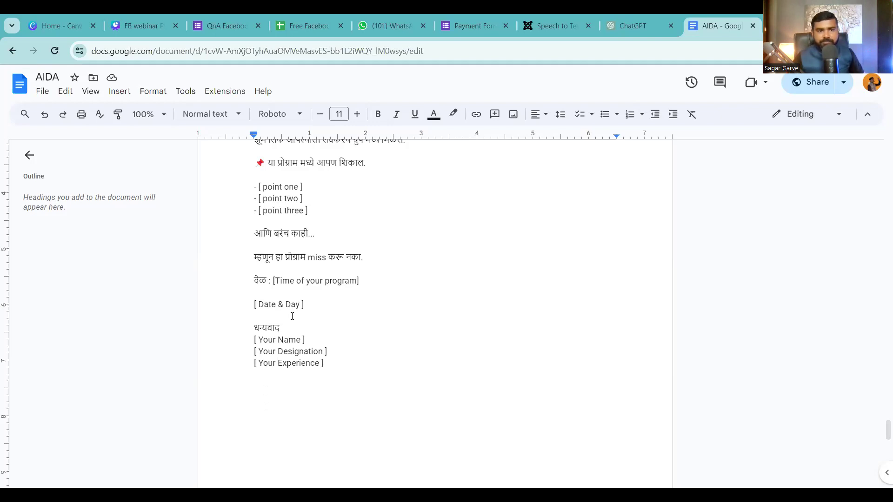
# Step: Copy the first prompt under PROMPTS FOR CHATGPT, including its Time, Day and Location lines
pyautogui.scroll(-5, 292, 316)
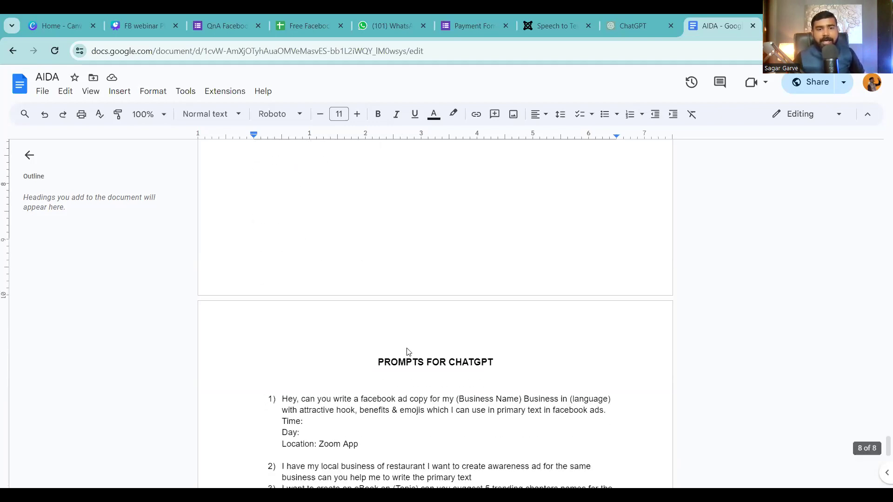
pyautogui.scroll(-3, 382, 344)
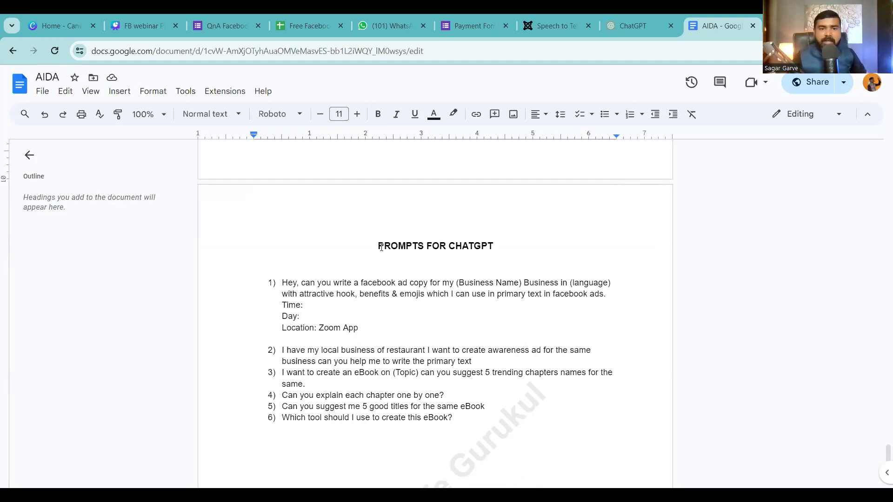
pyautogui.moveTo(379, 247); pyautogui.dragTo(495, 252)
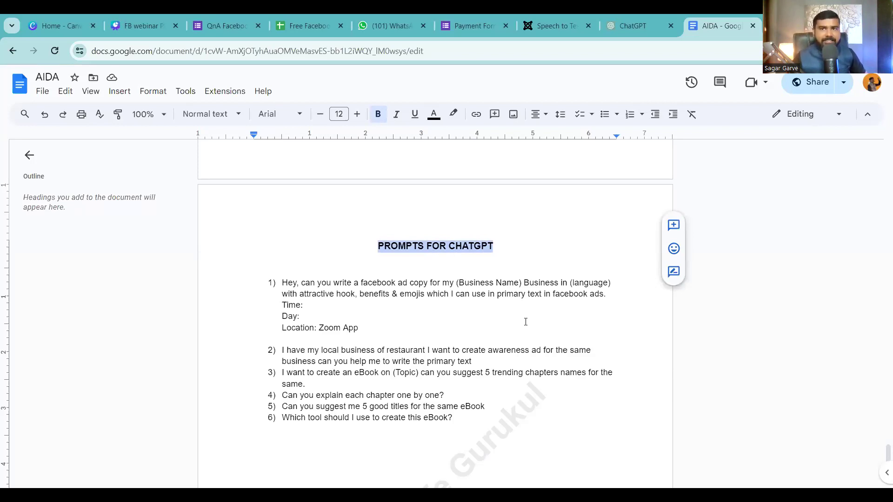
pyautogui.click(343, 305)
pyautogui.click(283, 282)
pyautogui.moveTo(283, 282); pyautogui.dragTo(371, 329)
pyautogui.hotkey('ctrl', 'c')
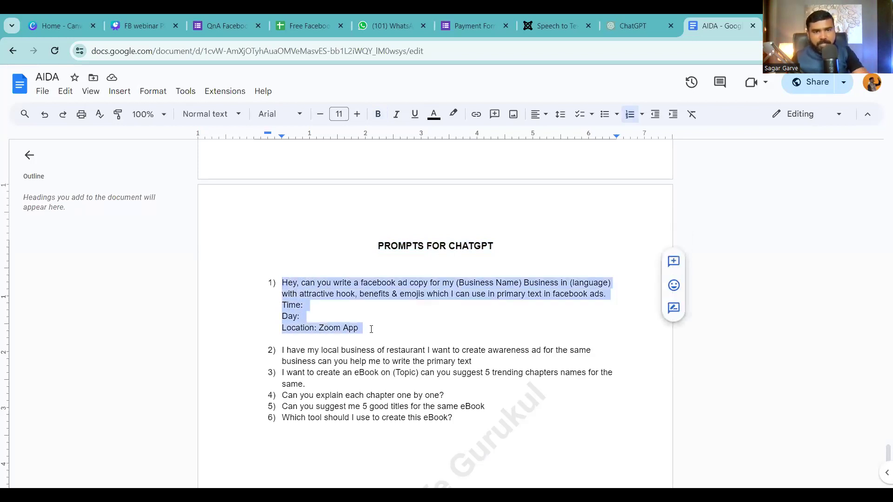
# Step: Switch to ChatGPT and paste the copied Facebook ad copy prompt into a new message
pyautogui.click(628, 25)
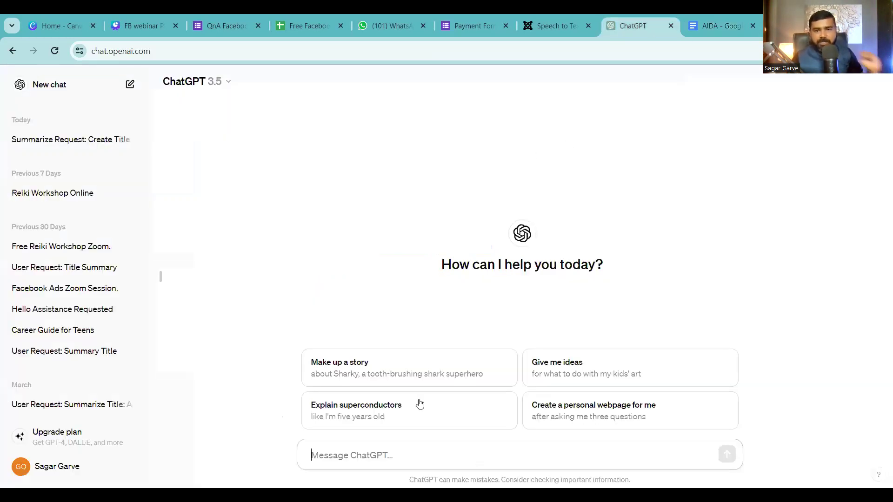
pyautogui.click(346, 458)
pyautogui.hotkey('ctrl', 'v')
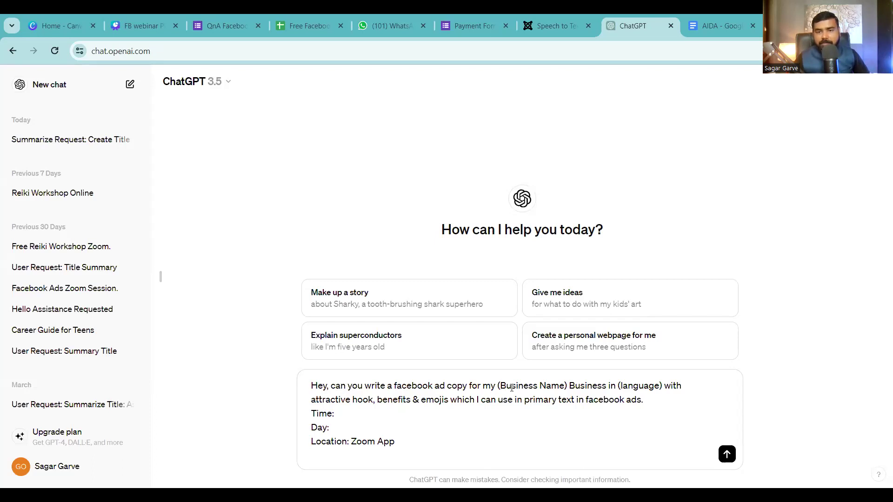
# Step: Replace the "(Business Name)" placeholder in the prompt, brackets included, with "Cake"
pyautogui.click(563, 387)
pyautogui.press('BackSpace')
pyautogui.press('BackSpace')
pyautogui.press('BackSpace')
pyautogui.press('BackSpace')
pyautogui.press('BackSpace')
pyautogui.press('BackSpace')
pyautogui.press('BackSpace')
pyautogui.press('BackSpace')
pyautogui.press('BackSpace')
pyautogui.press('BackSpace')
pyautogui.press('BackSpace')
pyautogui.press('BackSpace')
pyautogui.press('BackSpace')
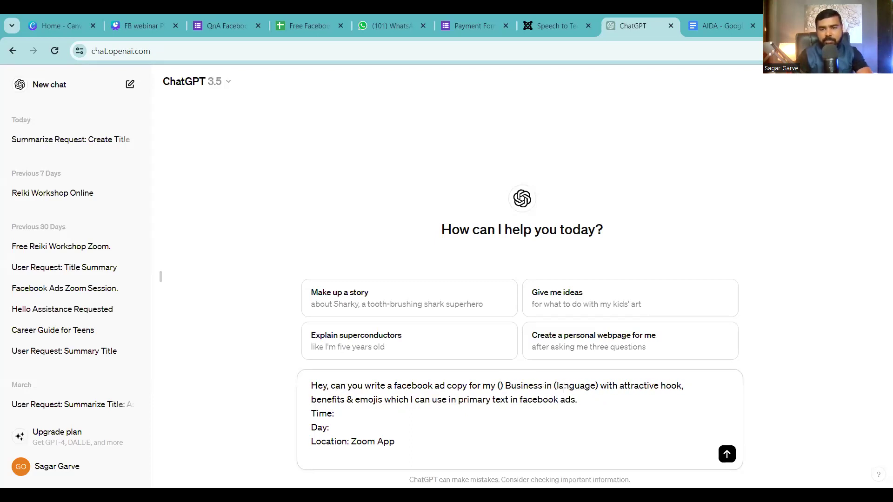
pyautogui.press('Delete')
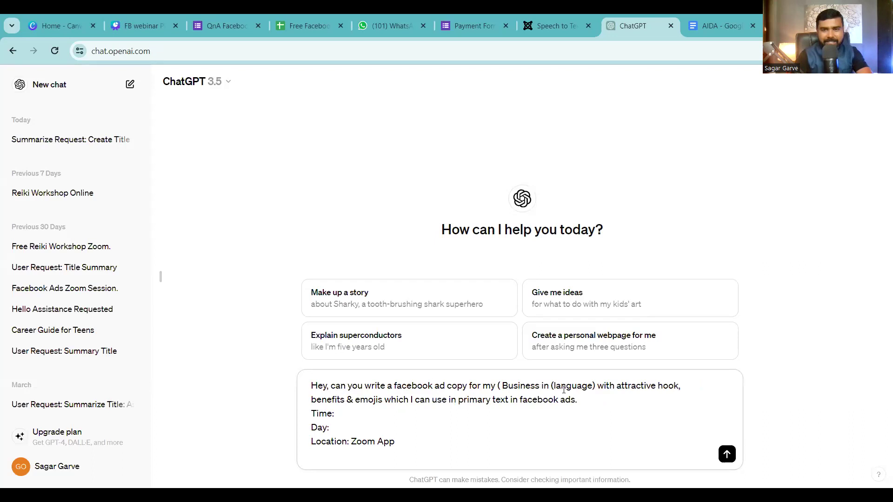
pyautogui.press('Delete')
pyautogui.press('BackSpace')
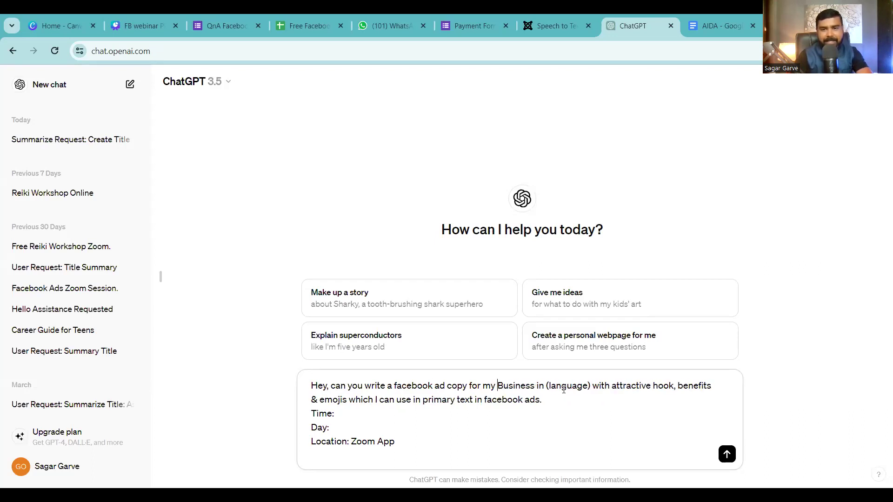
pyautogui.write('Cake')
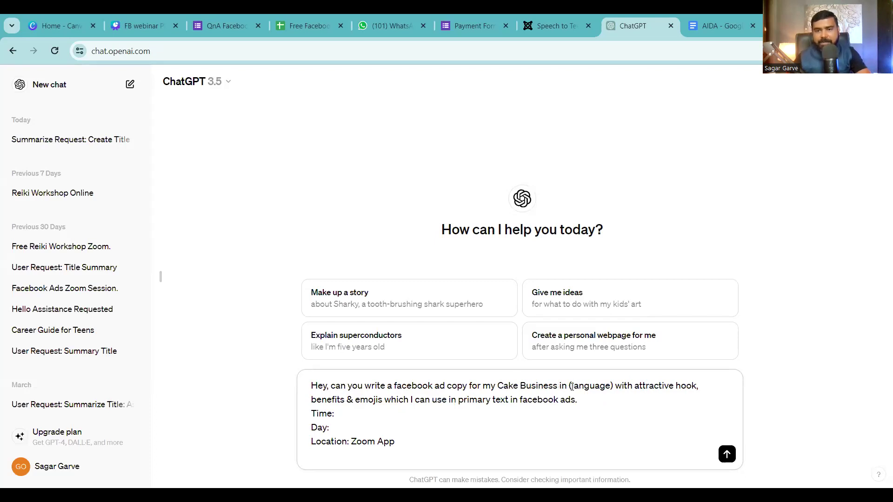
# Step: Replace the "(language)" placeholder in the prompt, brackets included, with "English"
pyautogui.moveTo(572, 386); pyautogui.dragTo(606, 395)
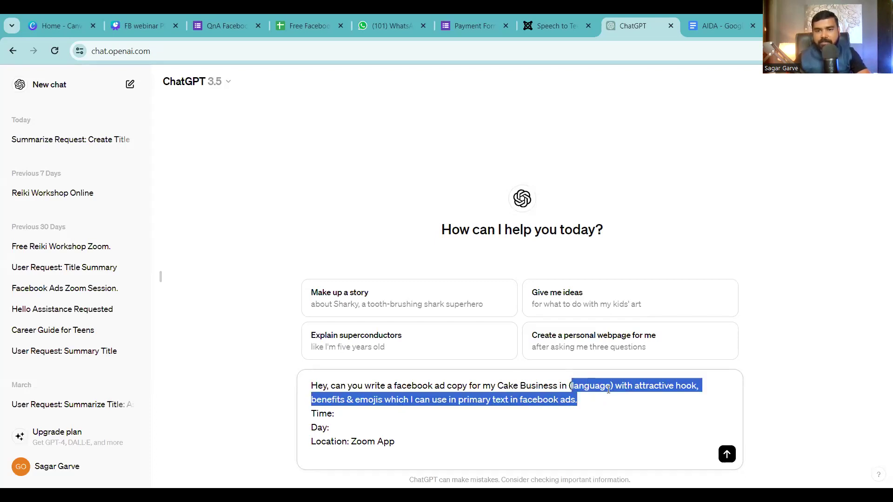
pyautogui.click(611, 388)
pyautogui.press('BackSpace')
pyautogui.press('BackSpace')
pyautogui.press('BackSpace')
pyautogui.press('BackSpace')
pyautogui.press('BackSpace')
pyautogui.press('BackSpace')
pyautogui.press('BackSpace')
pyautogui.press('BackSpace')
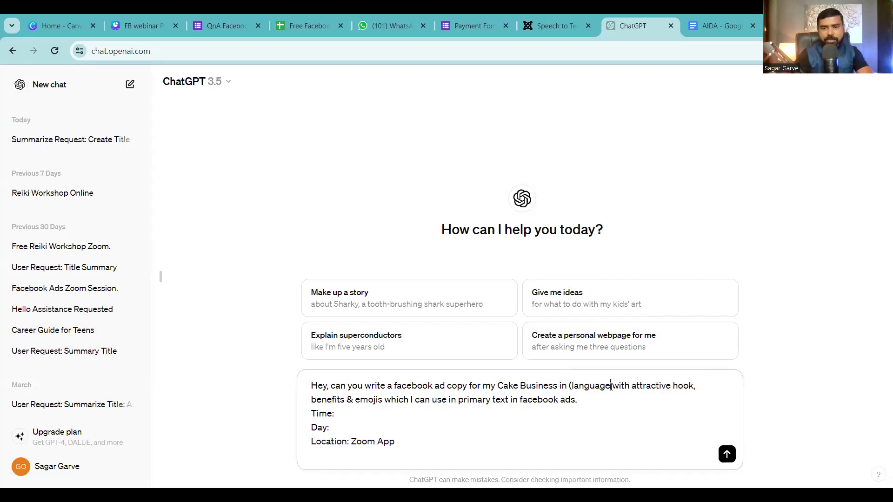
pyautogui.press('BackSpace')
pyautogui.press('BackSpace')
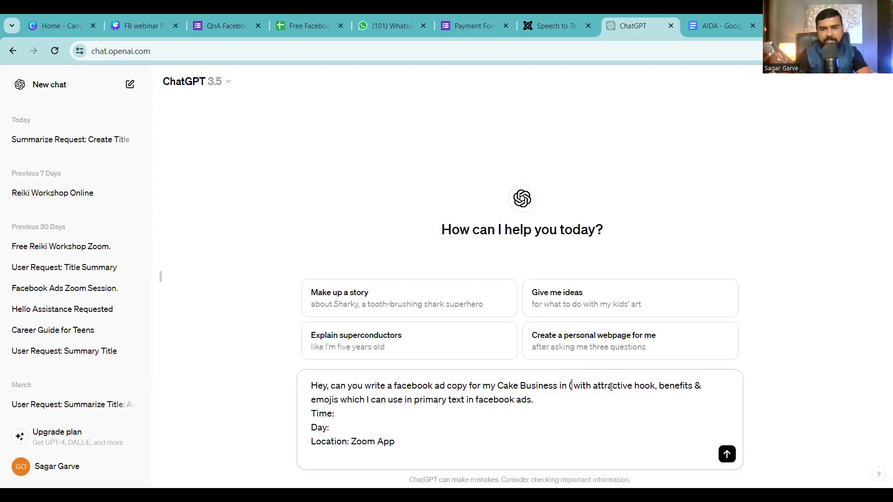
pyautogui.write('English')
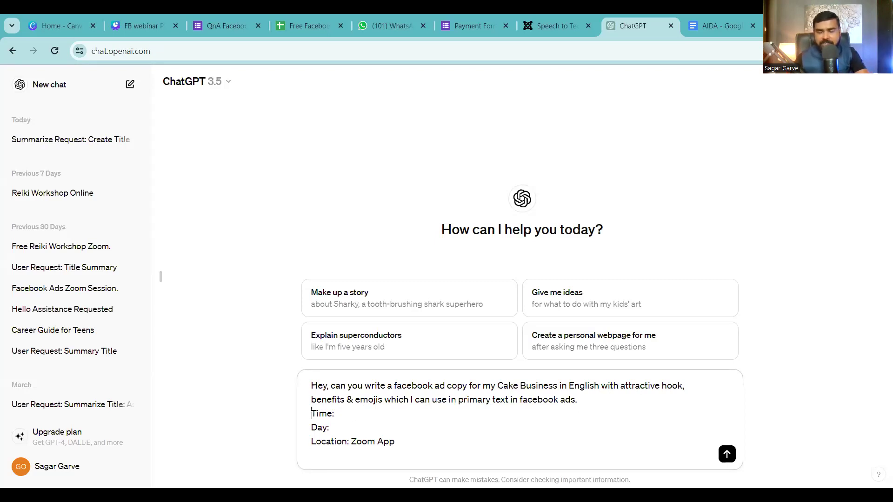
# Step: Change the prompt's Location from Zoom App to "Shivaji Nagar Pune"
pyautogui.moveTo(311, 413); pyautogui.dragTo(362, 441)
pyautogui.click(408, 445)
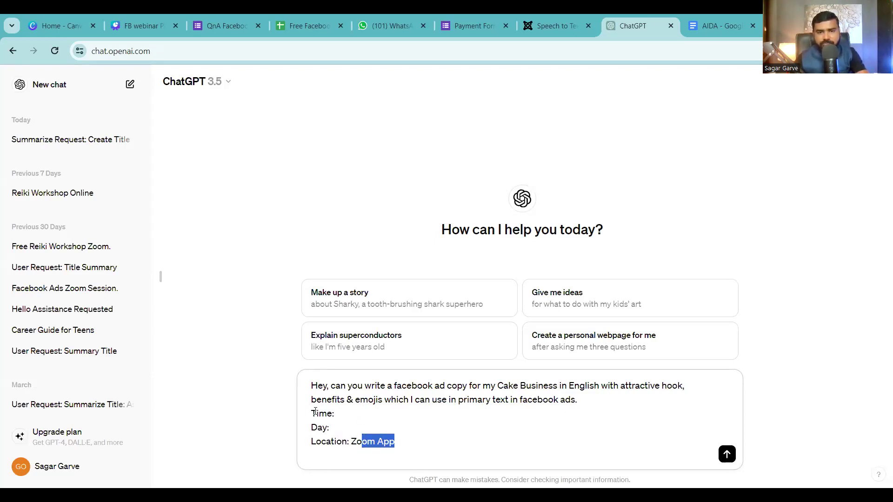
pyautogui.click(315, 412)
pyautogui.moveTo(311, 412); pyautogui.dragTo(338, 430)
pyautogui.click(346, 427)
pyautogui.click(399, 440)
pyautogui.press('BackSpace')
pyautogui.press('BackSpace')
pyautogui.press('BackSpace')
pyautogui.press('BackSpace')
pyautogui.press('BackSpace')
pyautogui.press('BackSpace')
pyautogui.press('BackSpace')
pyautogui.press('BackSpace')
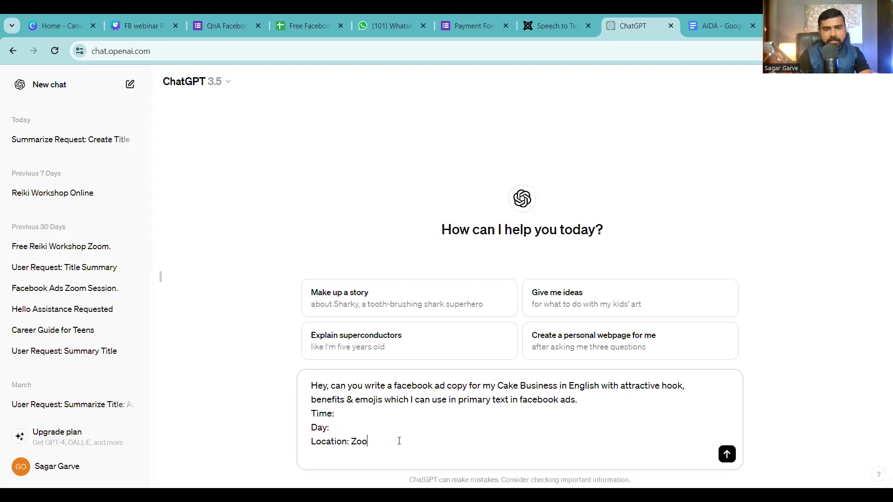
pyautogui.write('Shi')
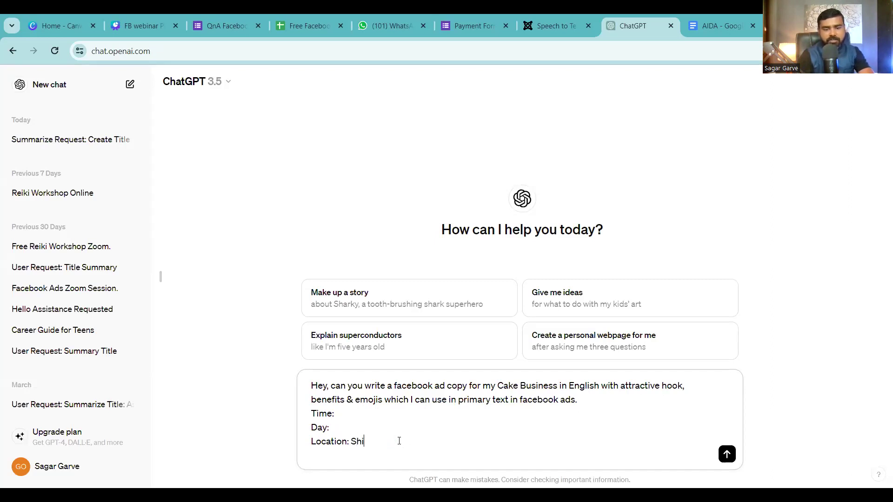
pyautogui.write('vaji Naga')
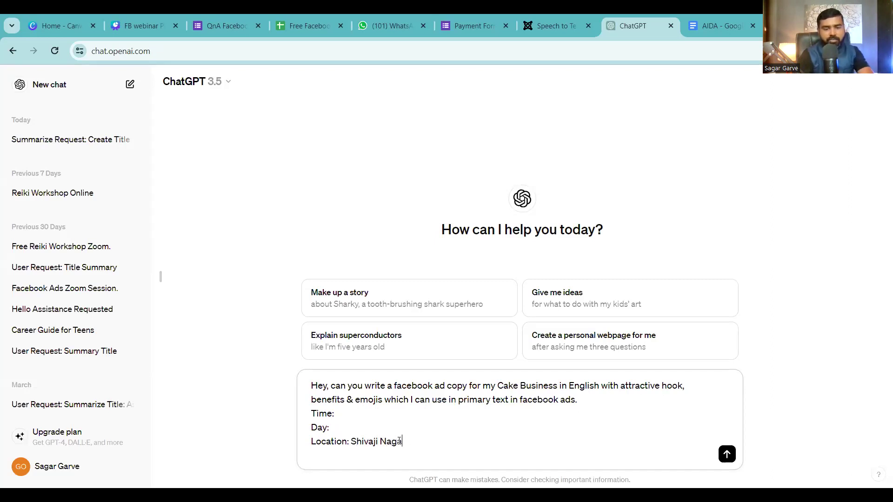
pyautogui.write('r Pune')
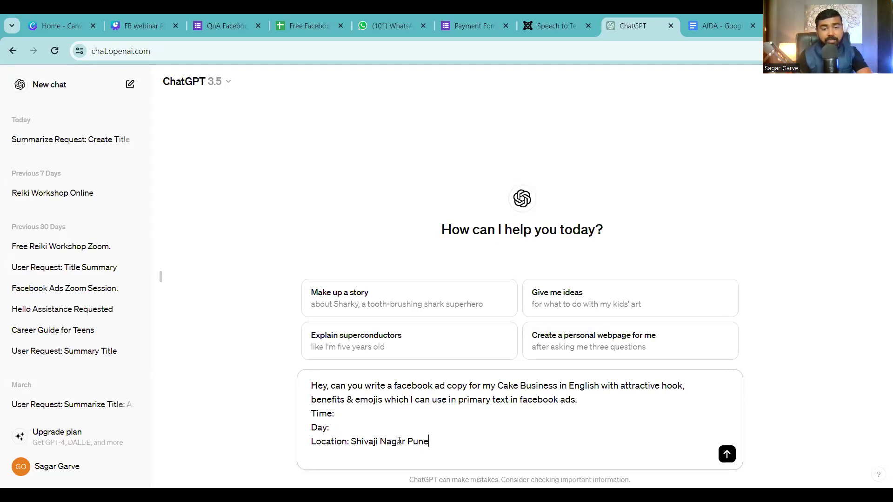
# Step: Replace the prompt's "Day:" line with "Pricing Starts from: 199rupees per KG"
pyautogui.click(329, 427)
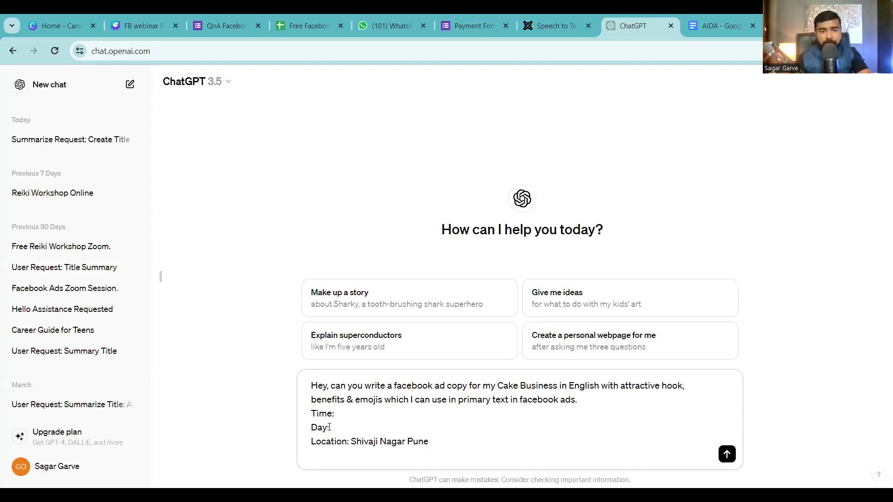
pyautogui.press('BackSpace')
pyautogui.press('BackSpace')
pyautogui.press('BackSpace')
pyautogui.press('BackSpace')
pyautogui.write('Pricing:')
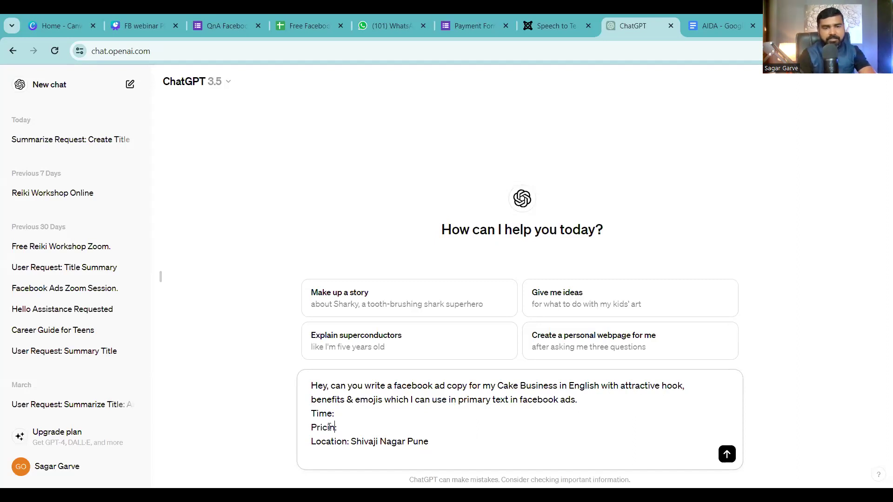
pyautogui.press('BackSpace')
pyautogui.write('Starts from')
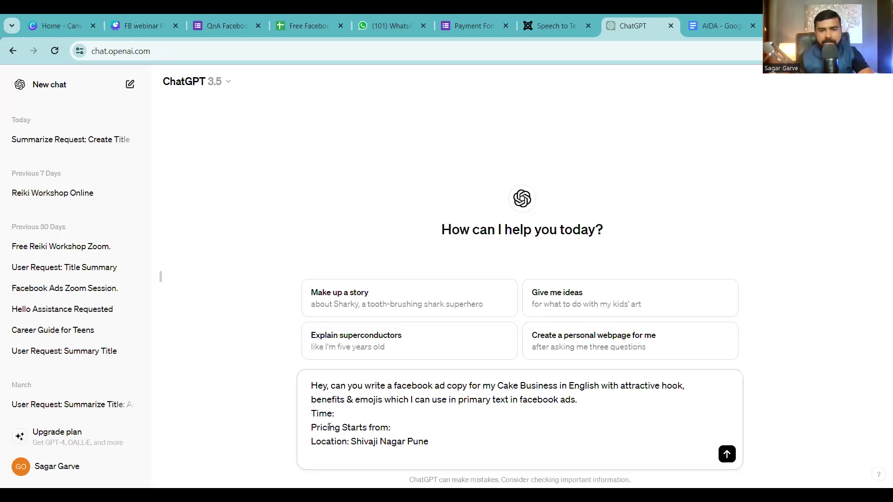
pyautogui.write(': 199')
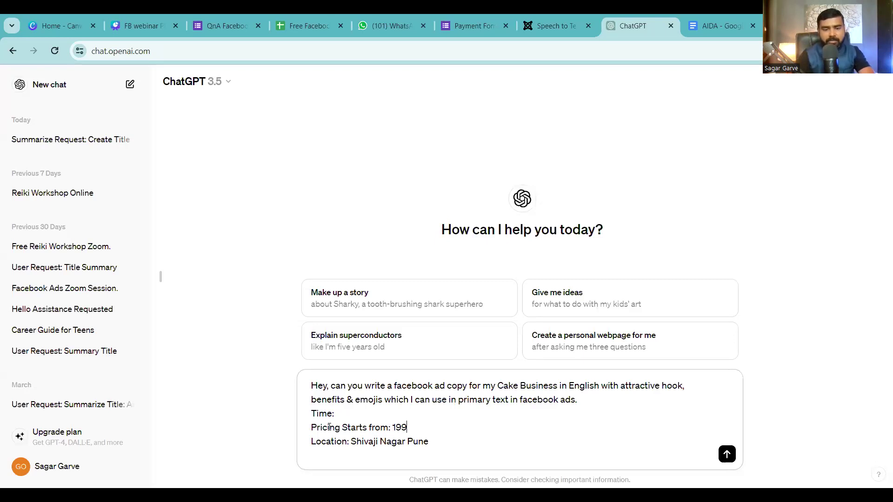
pyautogui.write('rupe')
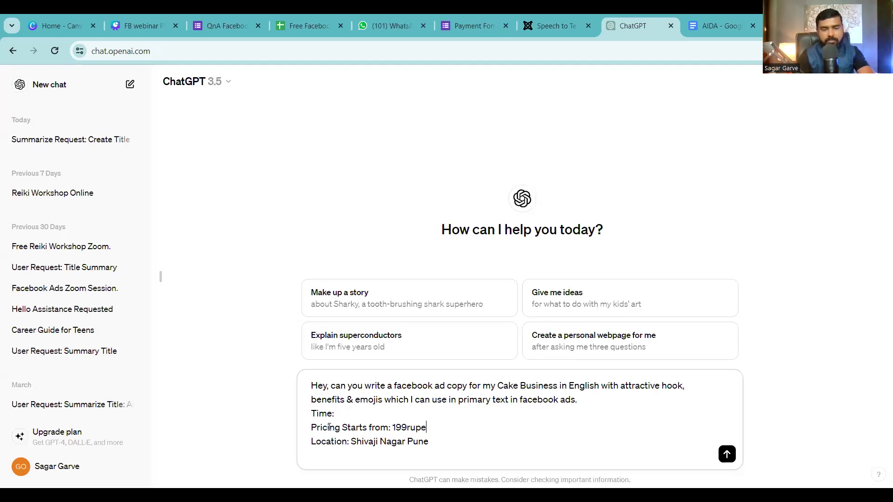
pyautogui.write('es pe')
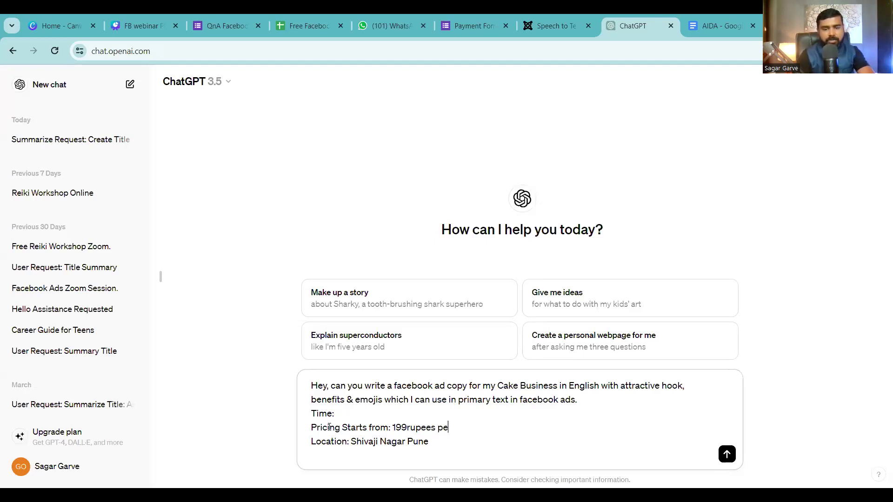
pyautogui.write('r KG')
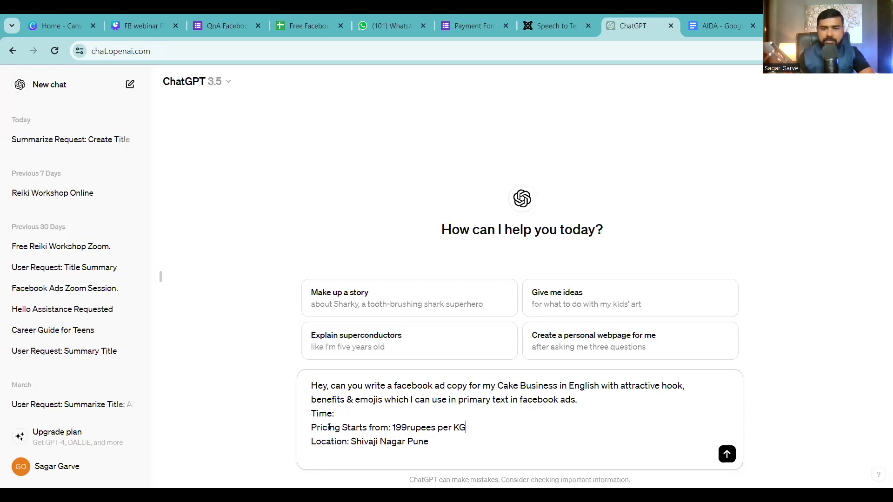
# Step: Remove the empty "Time:" line from the cake business prompt and send it to ChatGPT
pyautogui.click(353, 410)
pyautogui.press('BackSpace')
pyautogui.press('BackSpace')
pyautogui.press('BackSpace')
pyautogui.press('BackSpace')
pyautogui.press('BackSpace')
pyautogui.press('BackSpace')
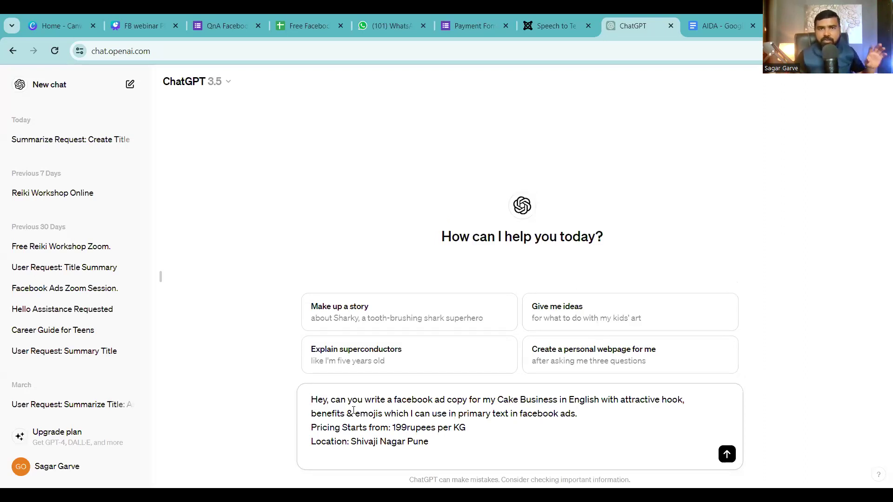
pyautogui.press('Return')
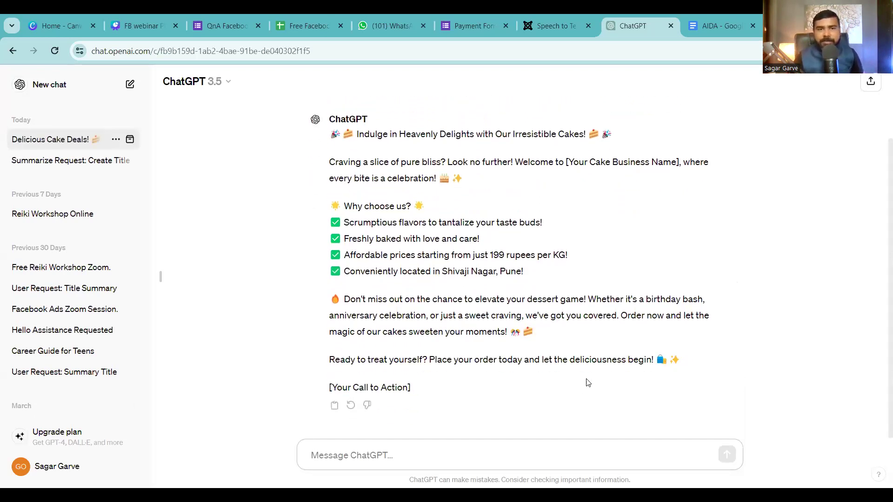
# Step: Review the generated cake ad copy, highlighting the whole text and the "[Your Cake Business Name]" placeholder
pyautogui.moveTo(331, 134); pyautogui.dragTo(453, 389)
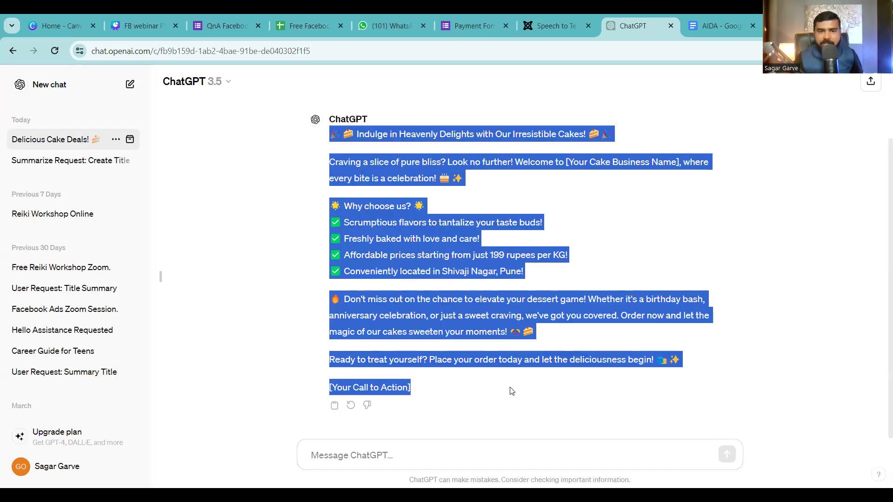
pyautogui.click(259, 265)
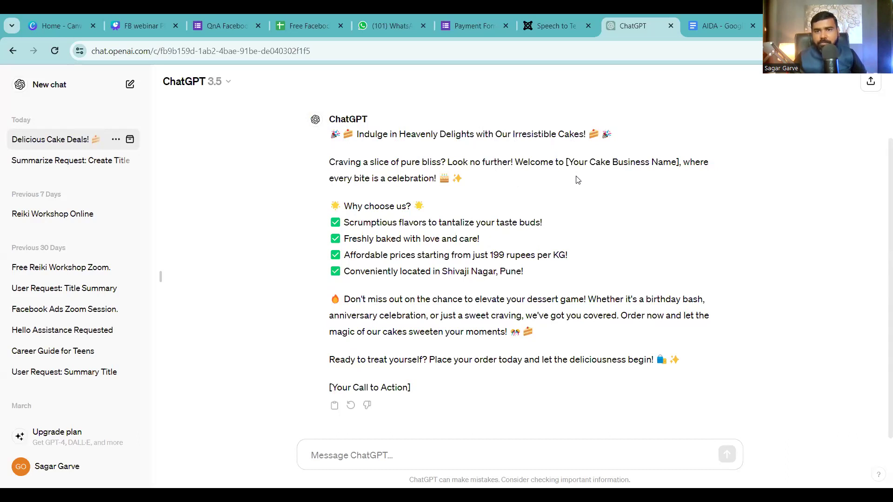
pyautogui.moveTo(567, 162); pyautogui.dragTo(668, 166)
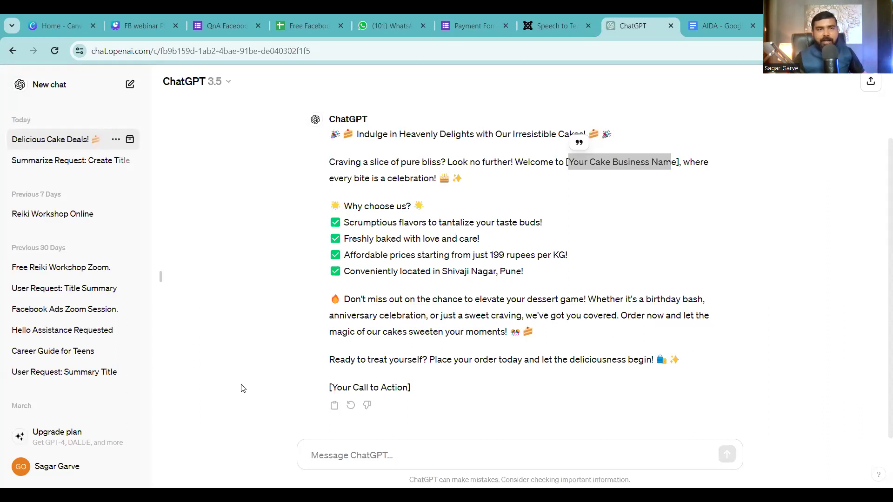
# Step: Send the follow-up message "can you write the same in marathi" to have the ad copy rewritten
pyautogui.click(352, 459)
pyautogui.write('ca')
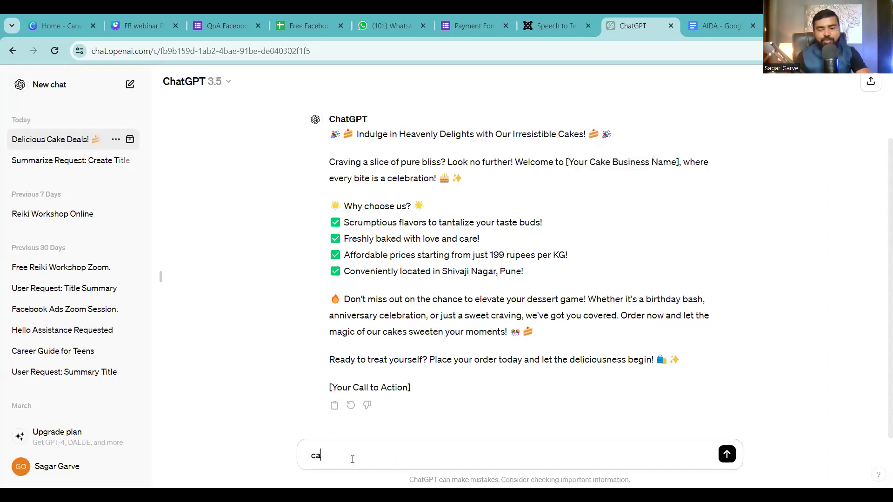
pyautogui.write('n you ')
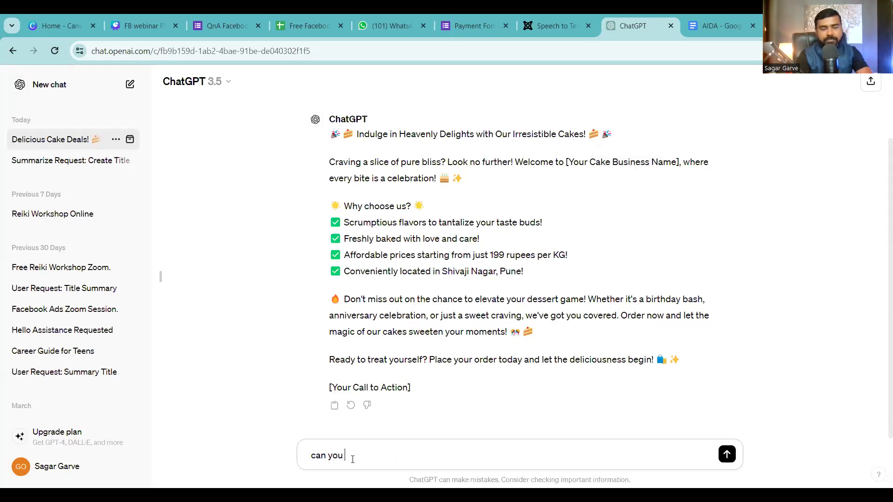
pyautogui.write('write th')
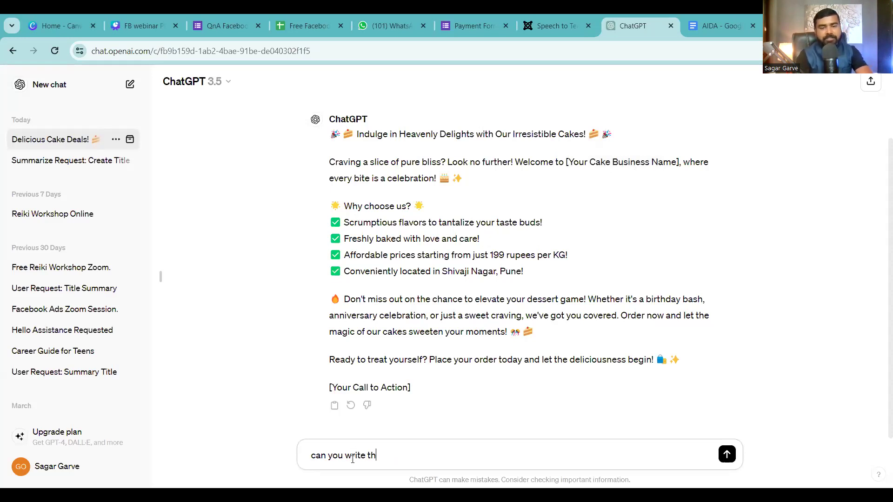
pyautogui.write('e same in marathi')
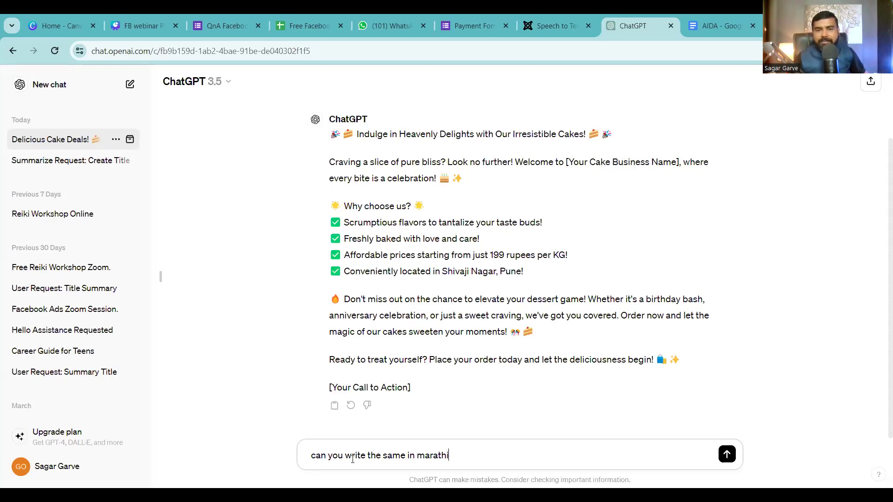
pyautogui.press('Return')
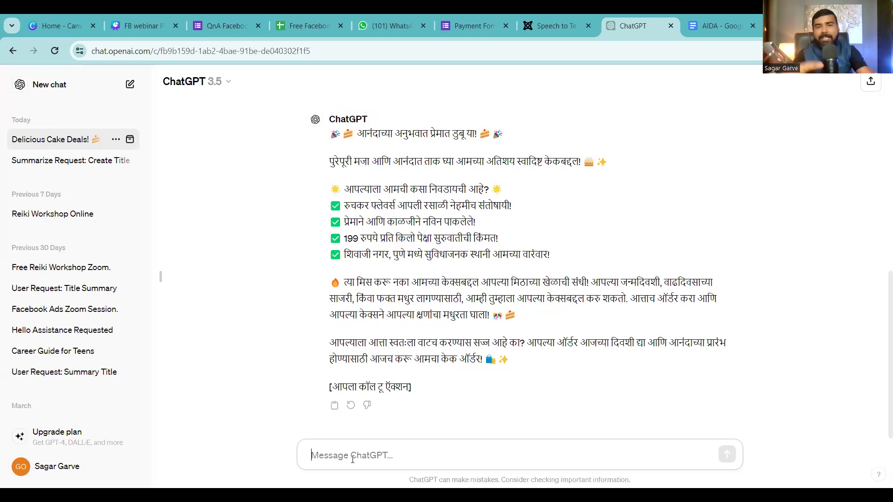
# Step: Send the follow-up message "make it more interesting" to refine the Marathi ad copy
pyautogui.write('make i')
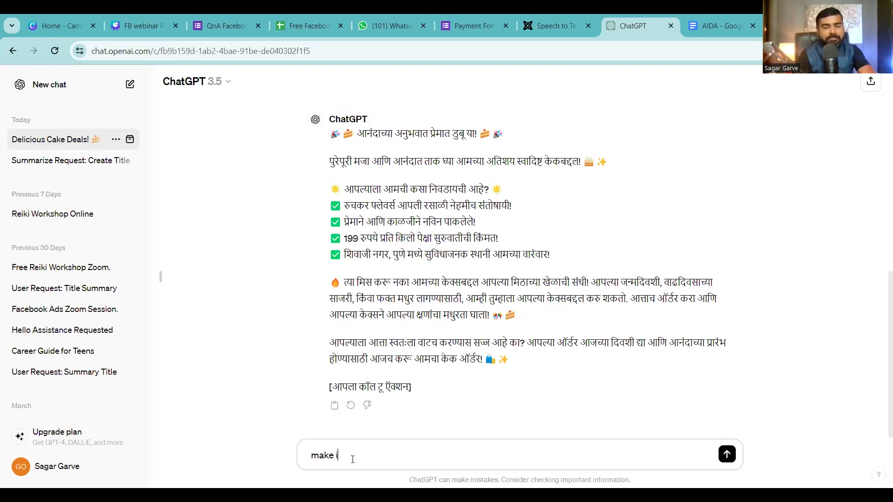
pyautogui.write('t more ')
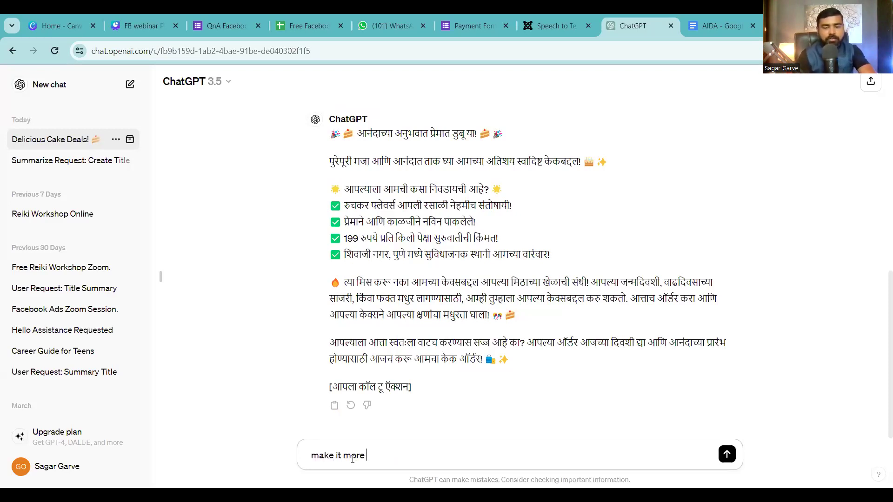
pyautogui.write('interest')
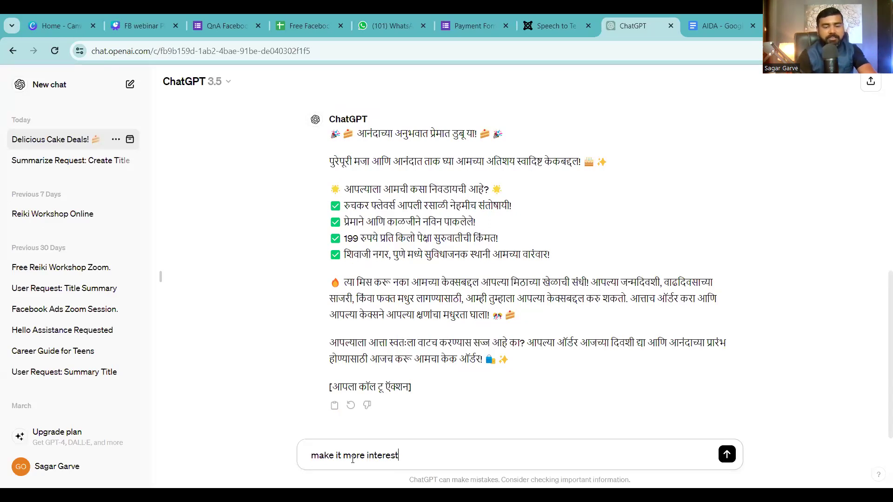
pyautogui.write('ing')
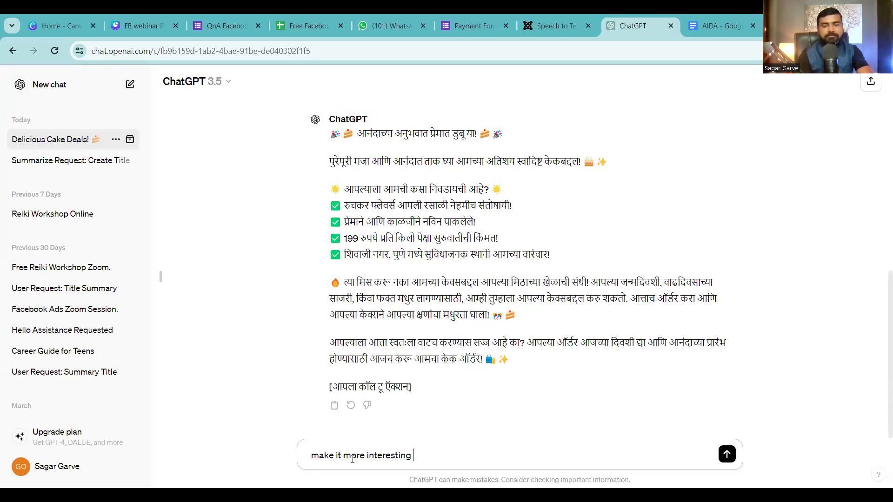
pyautogui.press('Return')
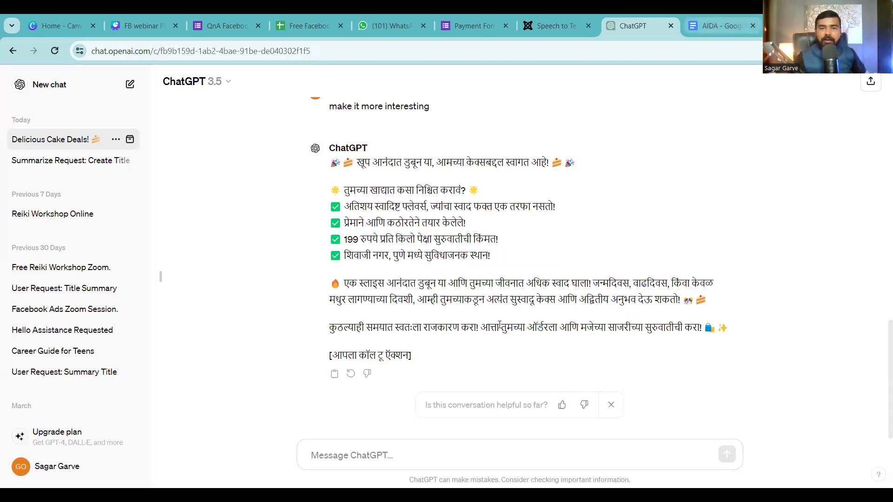
# Step: Copy the first prompt, including its Time, Day and Location lines, from the AIDA document and paste it into the ChatGPT message
pyautogui.click(713, 26)
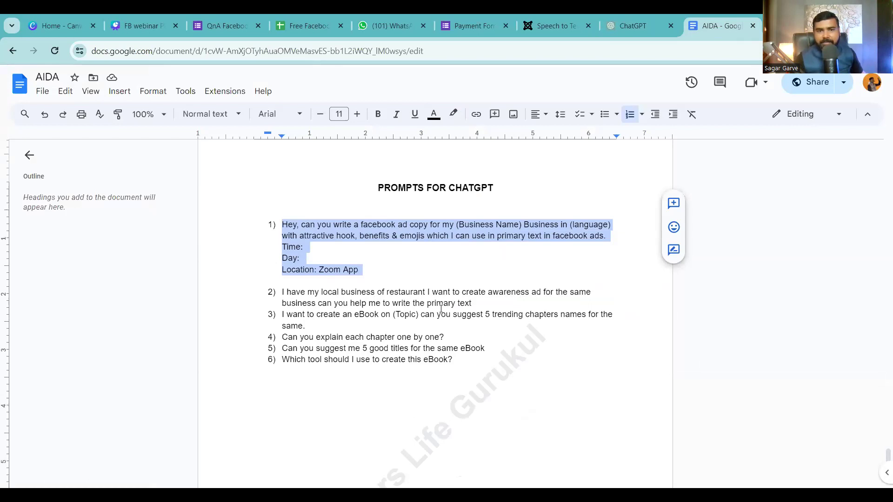
pyautogui.click(253, 279)
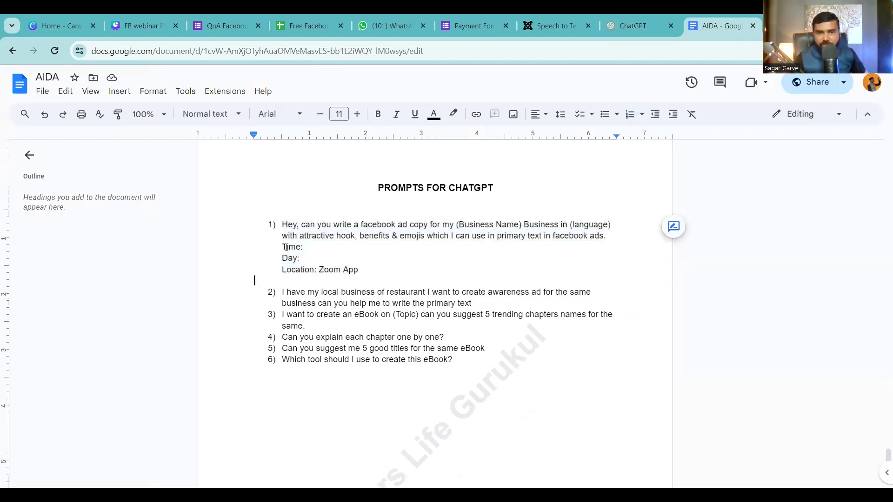
pyautogui.moveTo(281, 225); pyautogui.dragTo(368, 268)
pyautogui.hotkey('ctrl', 'c')
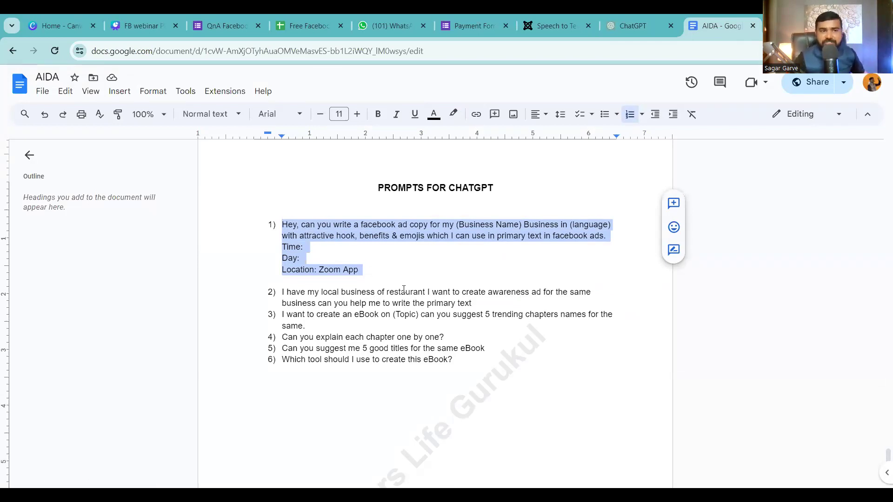
pyautogui.click(646, 15)
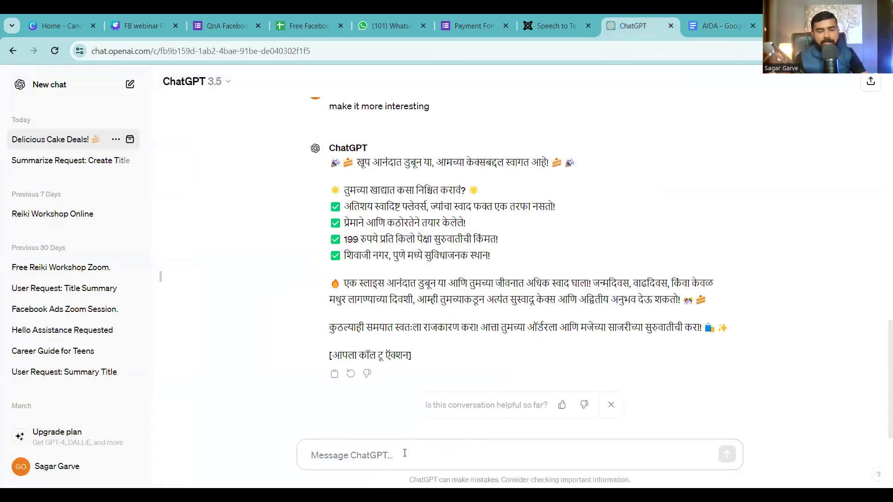
pyautogui.hotkey('ctrl', 'v')
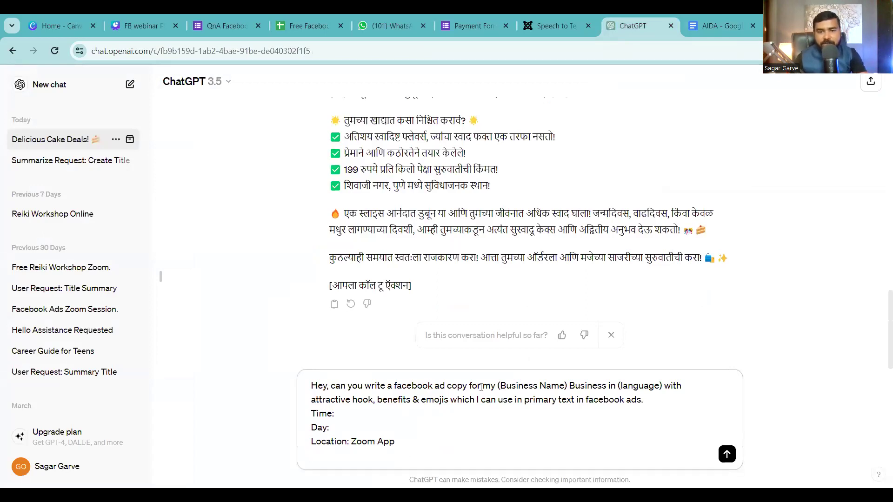
# Step: Replace the "(Business Name)" placeholder, brackets included, with "Online Cpunselling for parents"
pyautogui.moveTo(501, 385); pyautogui.dragTo(563, 386)
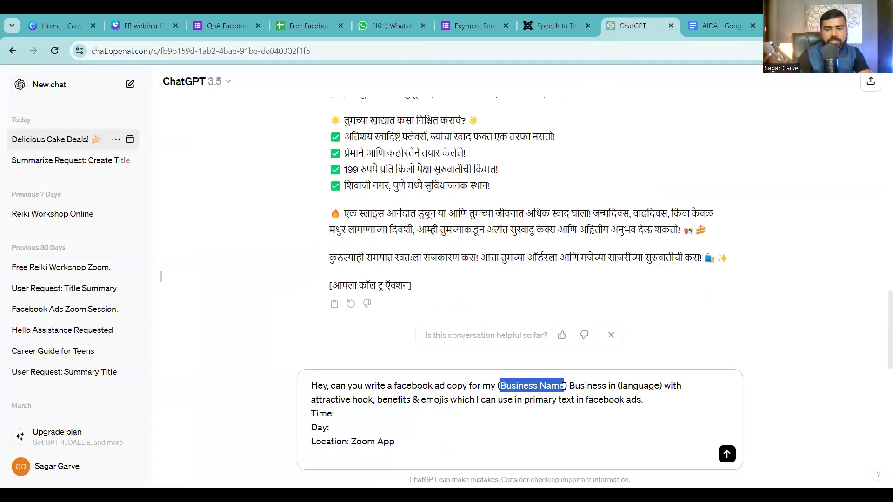
pyautogui.press('BackSpace')
pyautogui.press('Delete')
pyautogui.press('BackSpace')
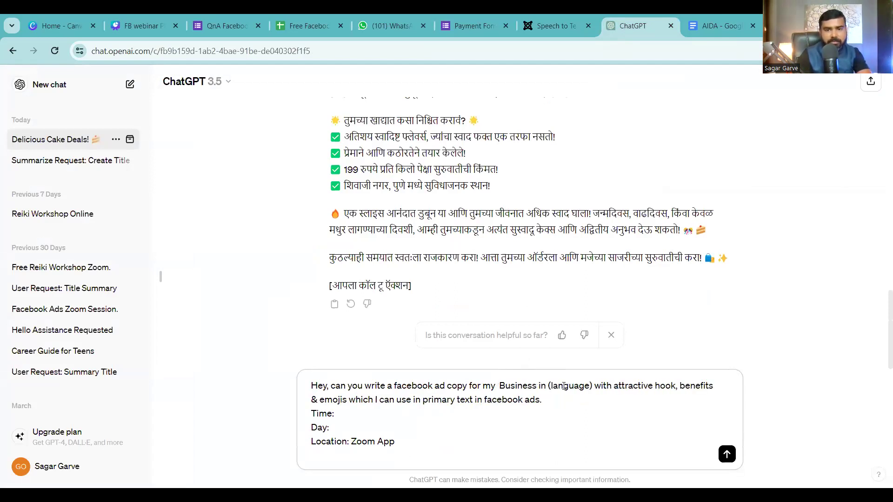
pyautogui.write('On')
pyautogui.write('ne ')
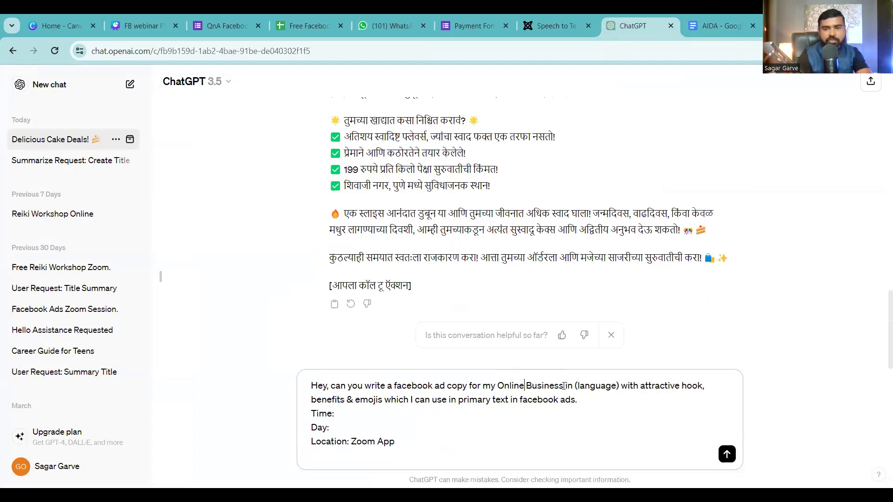
pyautogui.write('Cpu')
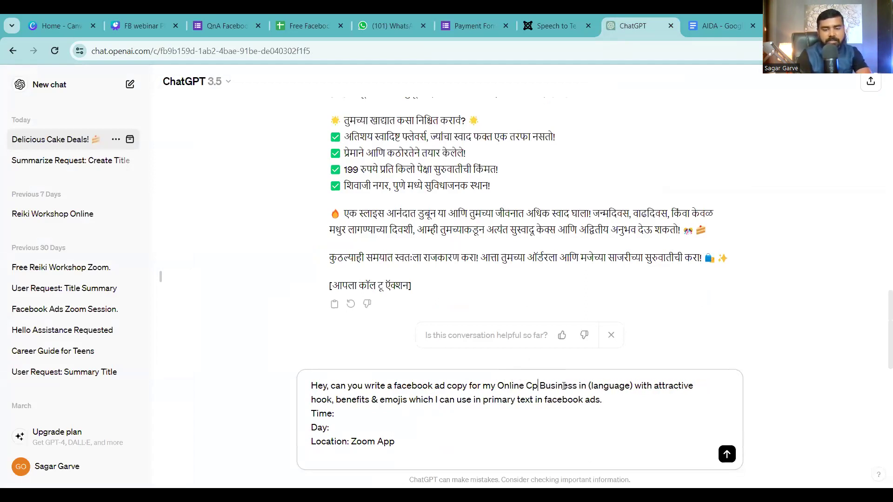
pyautogui.write('nsellin')
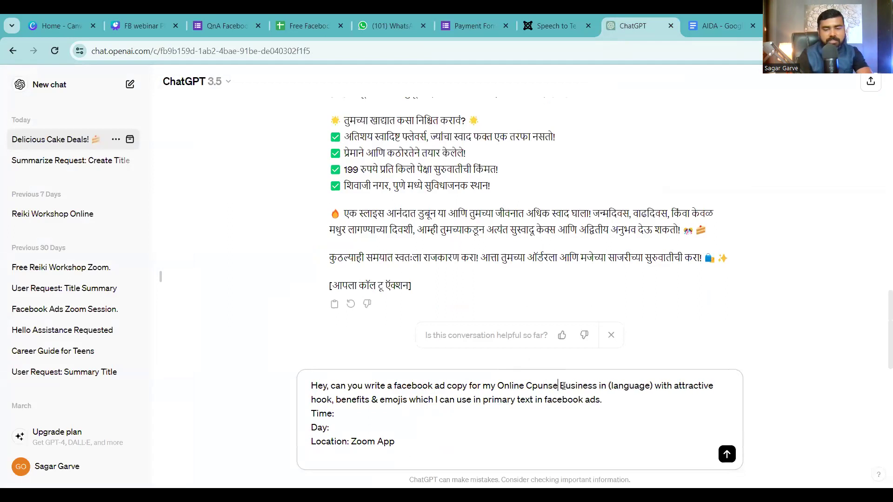
pyautogui.write('g for ')
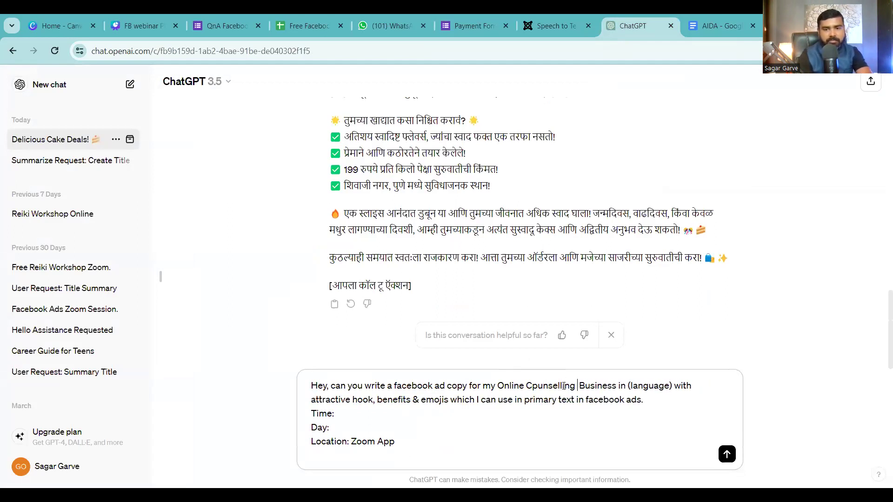
pyautogui.write('parents')
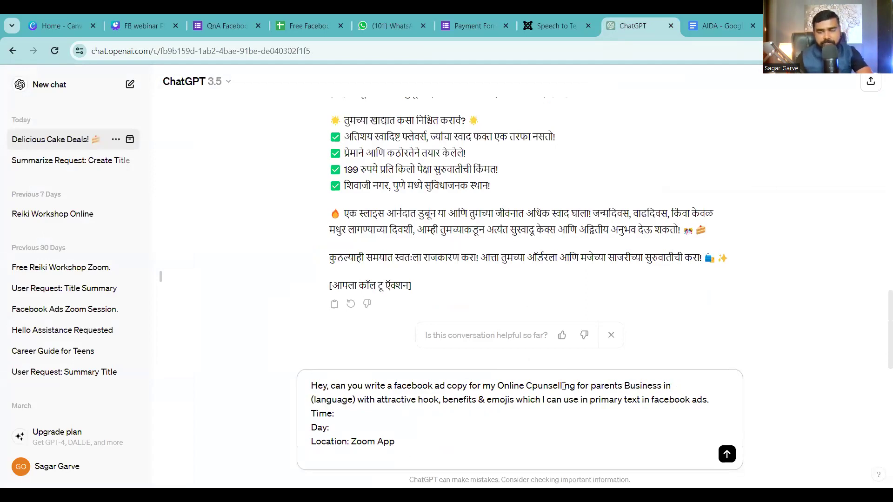
# Step: Replace the "(language)" placeholder in the parents' counselling prompt, brackets included, with "Hindi"
pyautogui.click(355, 399)
pyautogui.press('BackSpace')
pyautogui.press('BackSpace')
pyautogui.press('BackSpace')
pyautogui.press('BackSpace')
pyautogui.press('BackSpace')
pyautogui.press('BackSpace')
pyautogui.press('BackSpace')
pyautogui.press('BackSpace')
pyautogui.press('BackSpace')
pyautogui.press('BackSpace')
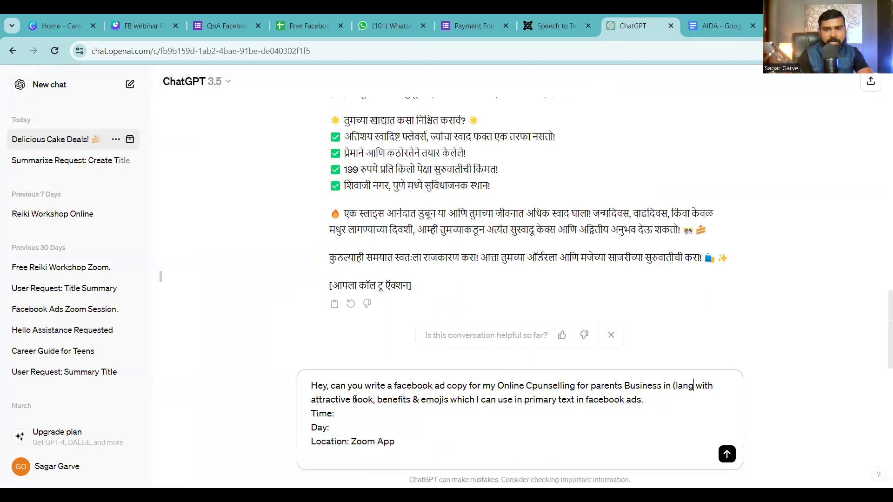
pyautogui.write('Hindi')
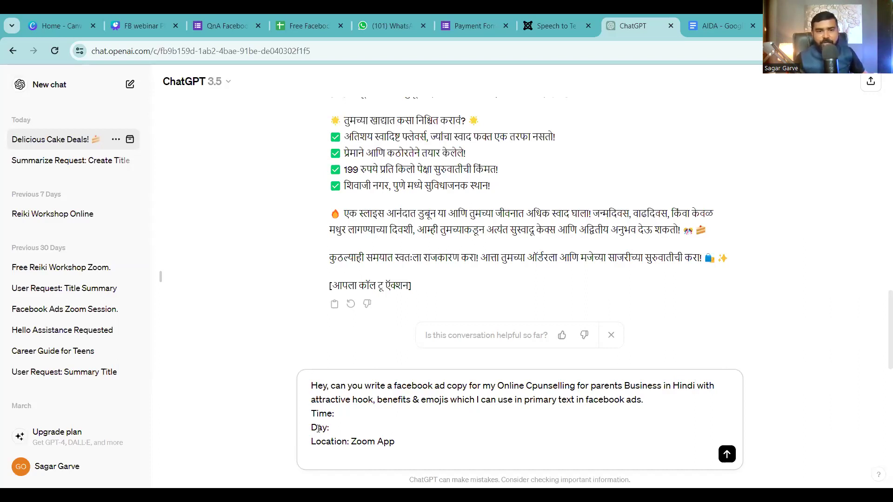
# Step: Enter "morning" after "Time:" in the parents' counselling prompt
pyautogui.write('morning t')
pyautogui.press('BackSpace')
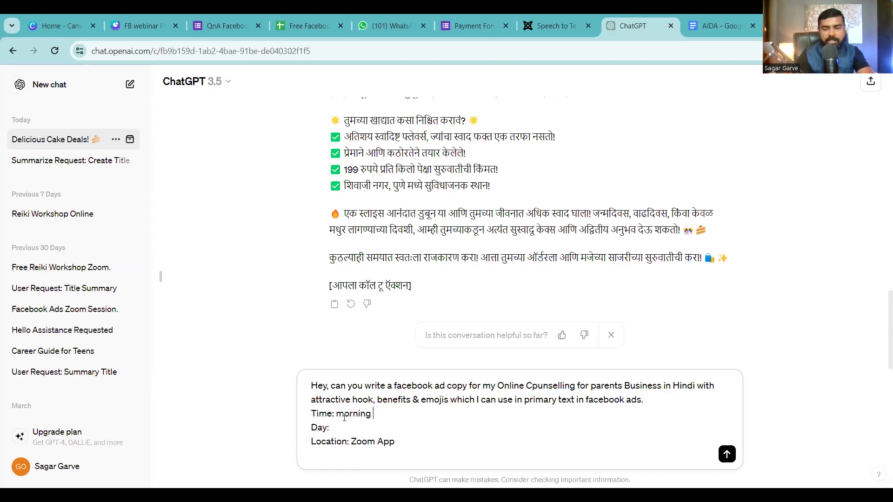